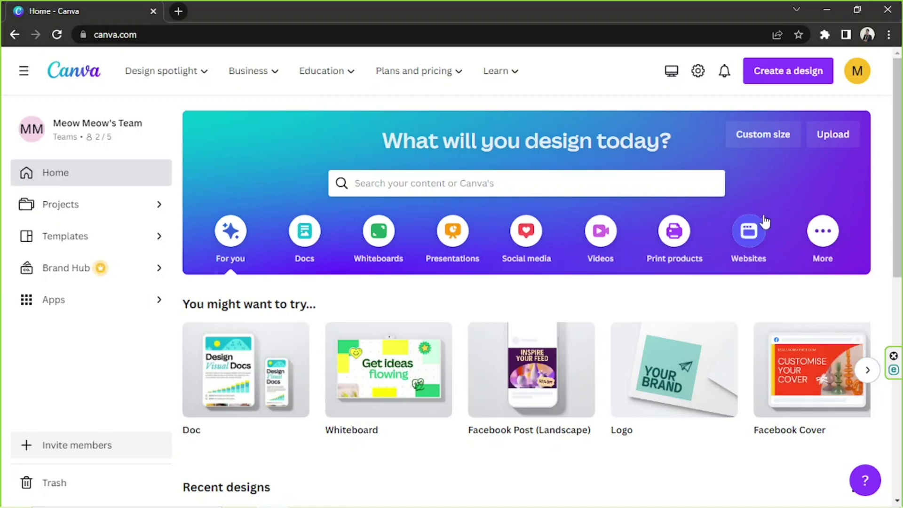
- Check which measurement units are available for a custom-size design
click(776, 140)
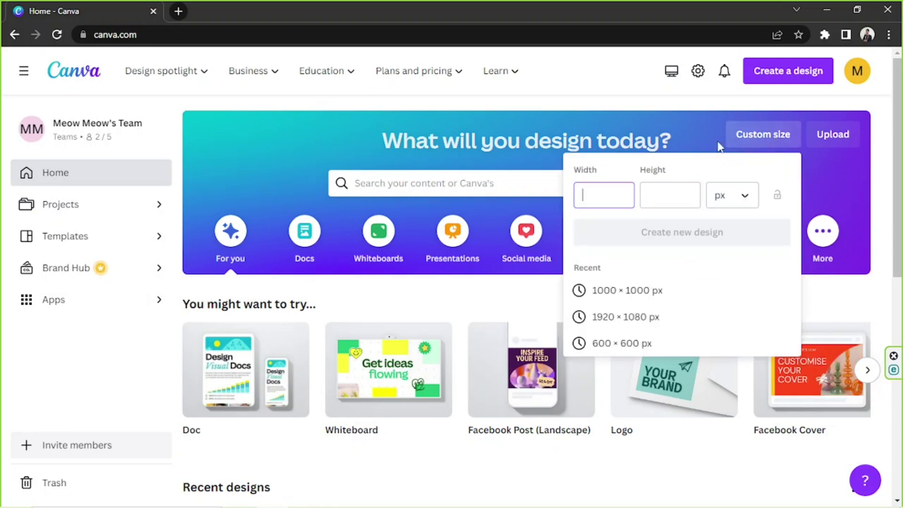
click(739, 197)
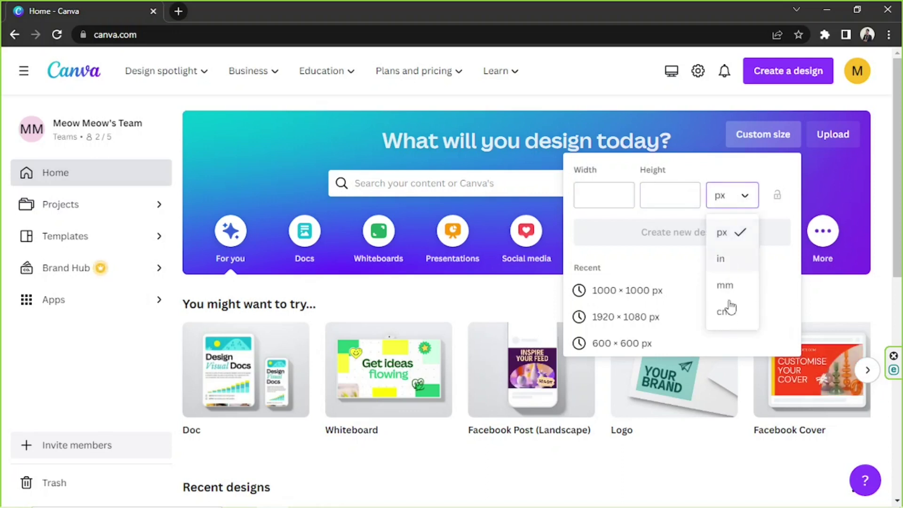
click(740, 201)
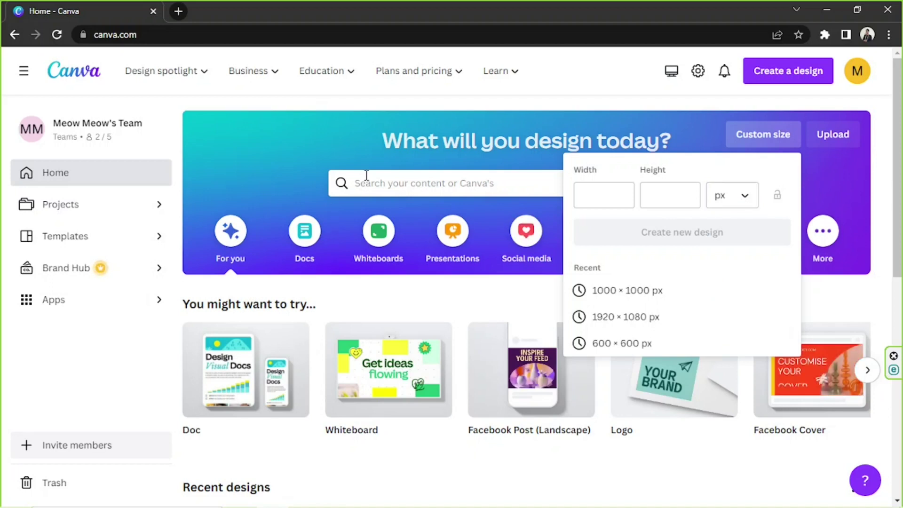
- Search the templates for "pinterest pin" and "instagram post", and clear the search
click(434, 172)
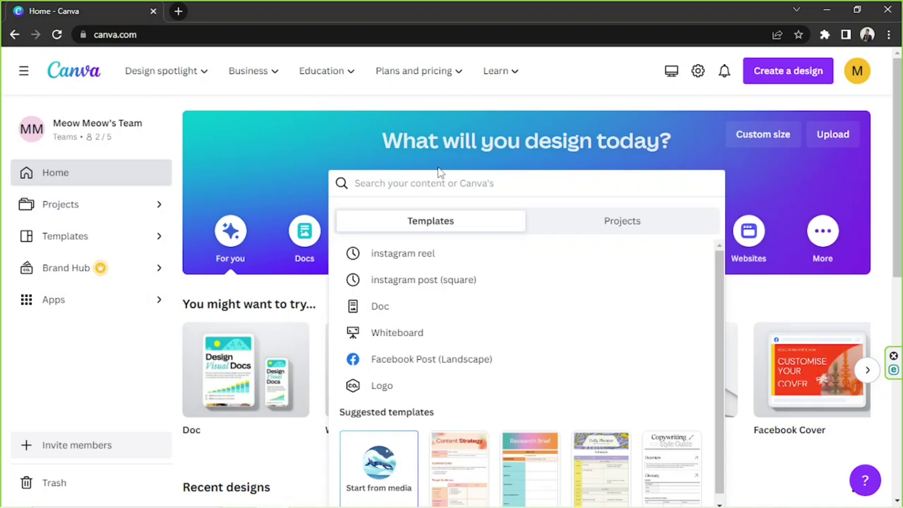
text(pinteres)
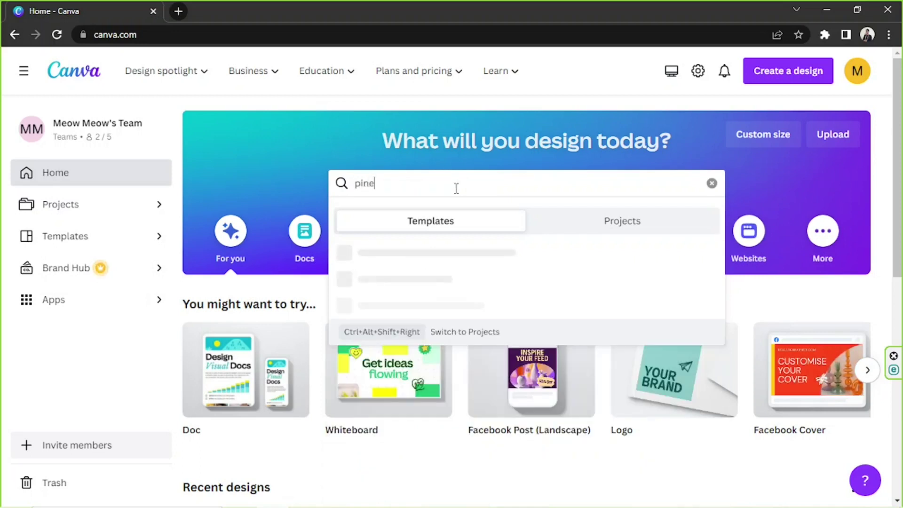
text(t pin)
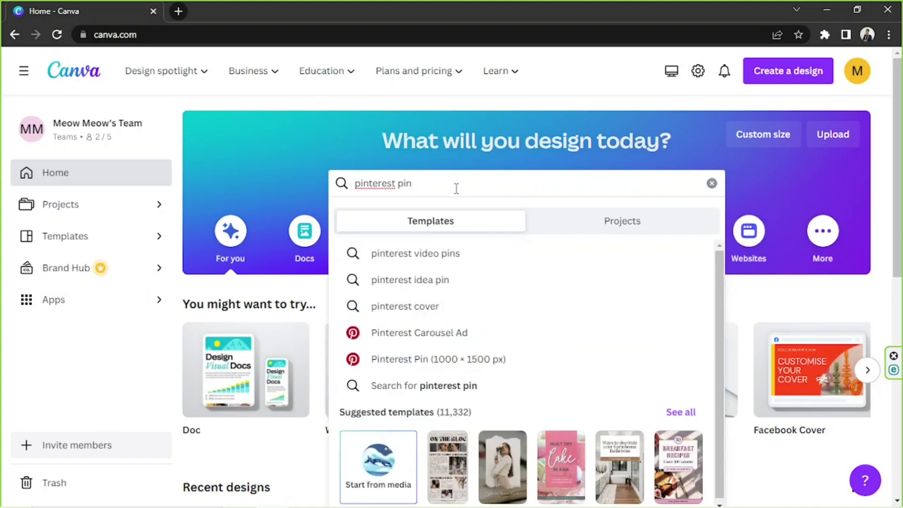
key(ctrl+a)
text(instagram post)
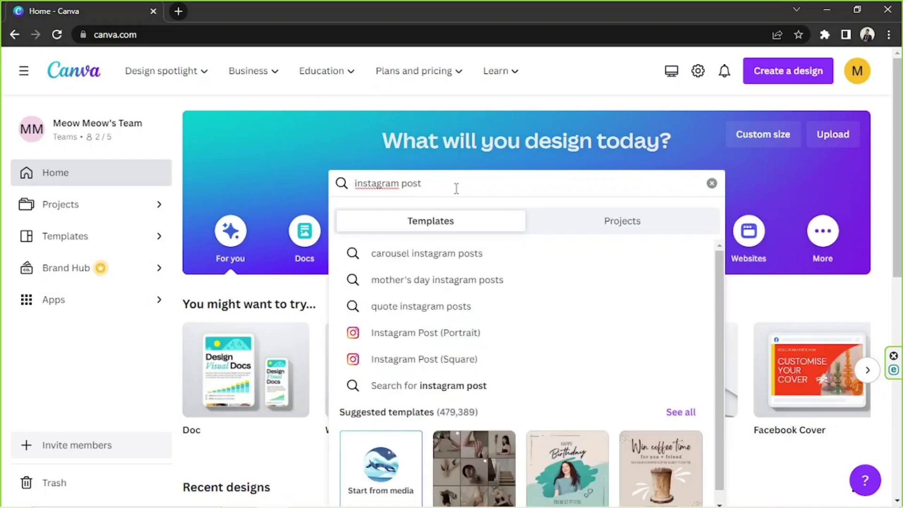
key(ctrl+a)
key(BackSpace)
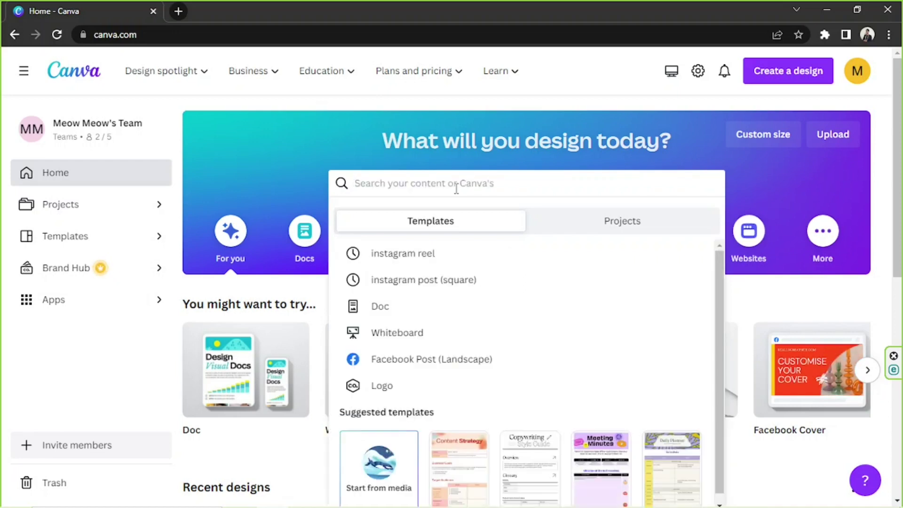
- Create a new custom-size design measuring 1000 × 1000 px
click(766, 145)
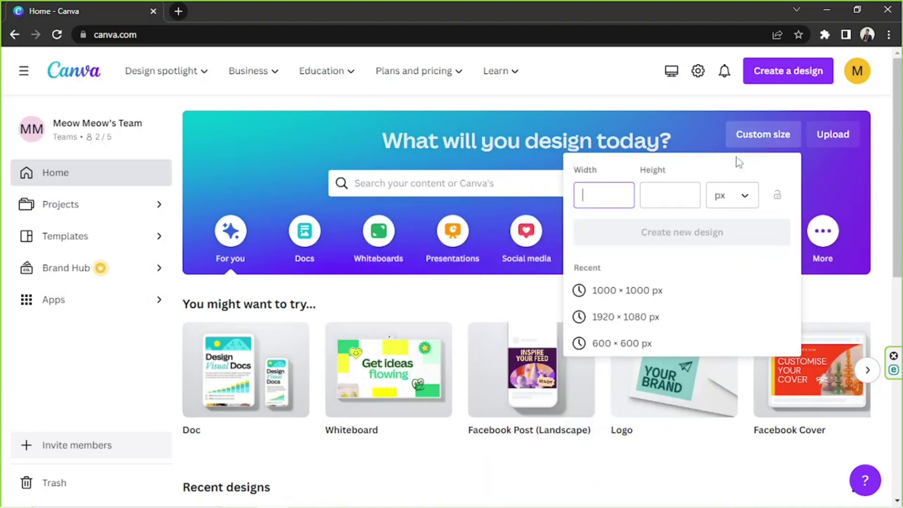
text(1)
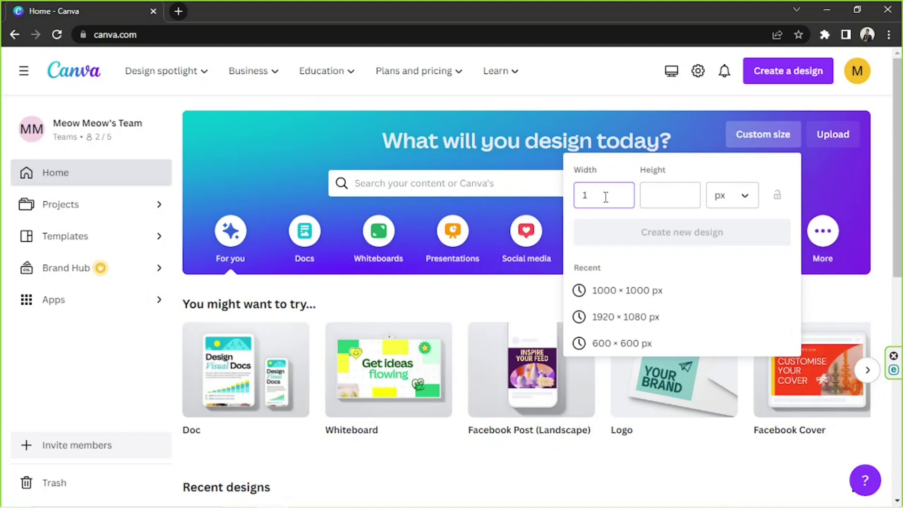
key(Tab)
text(1000)
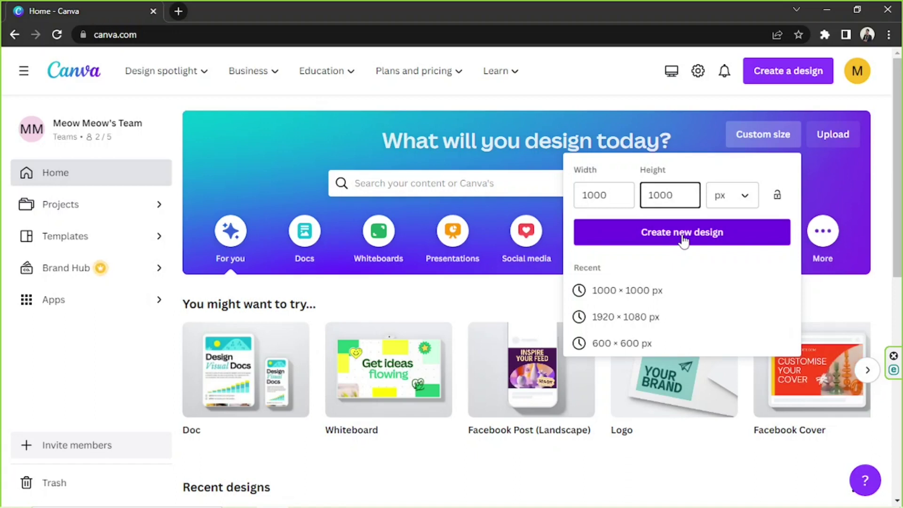
click(683, 235)
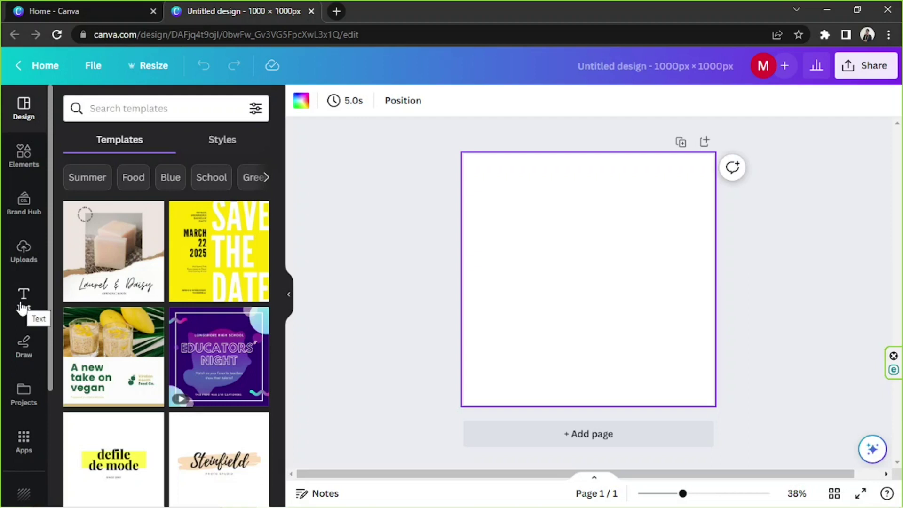
- Draw a thin blue wavy line across the blank page with the pen drawing tool
click(30, 351)
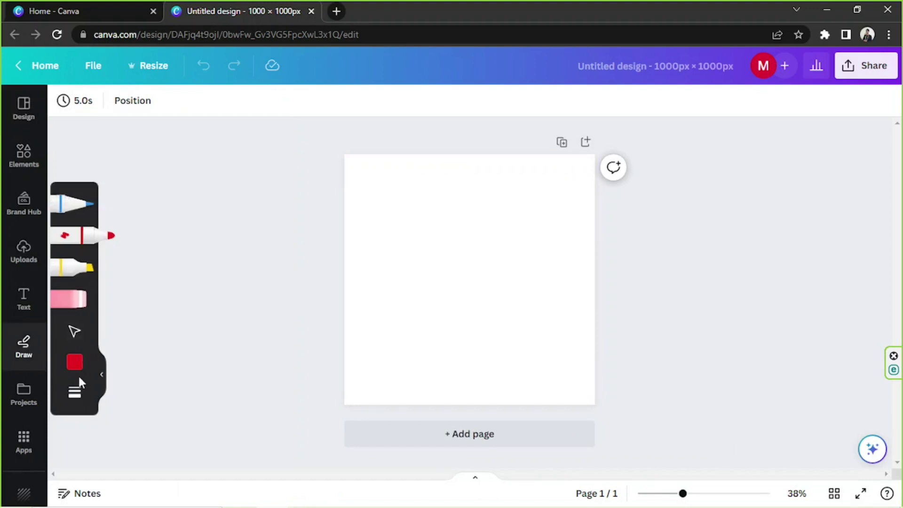
click(65, 206)
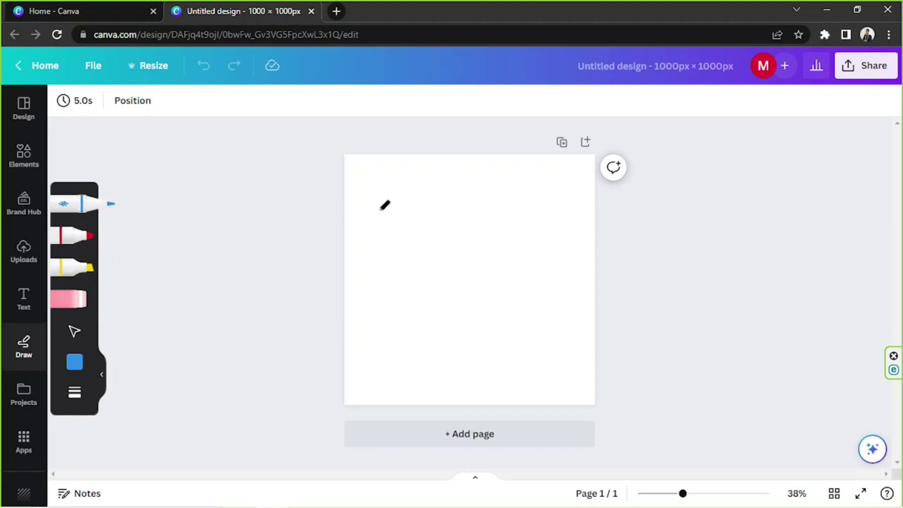
mouse_move(393, 195)
mouse_down()
mouse_move(420, 196)
mouse_move(388, 255)
mouse_move(494, 215)
mouse_move(456, 268)
mouse_move(447, 300)
mouse_move(508, 247)
mouse_move(516, 270)
mouse_move(492, 308)
mouse_move(540, 281)
mouse_up()
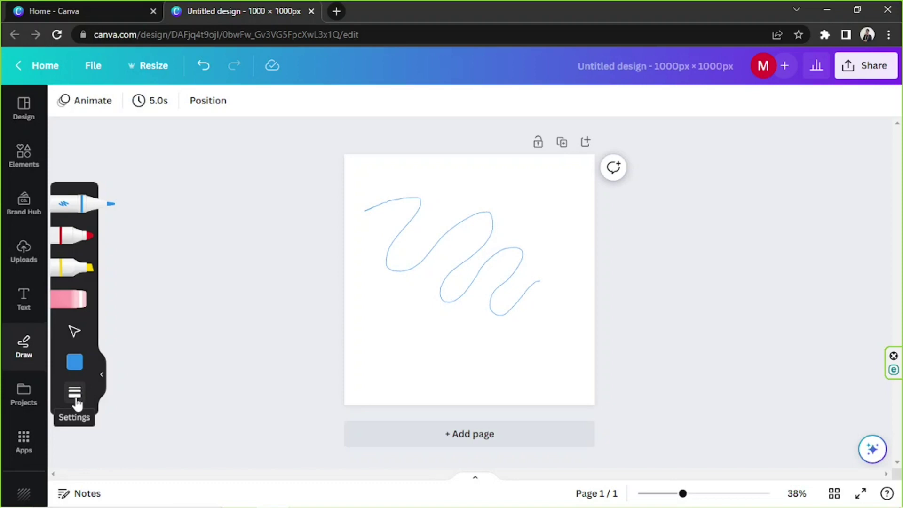
- Draw a medium-weight blue squiggle below the thin line and a thick one of weight 36 beneath it
click(75, 393)
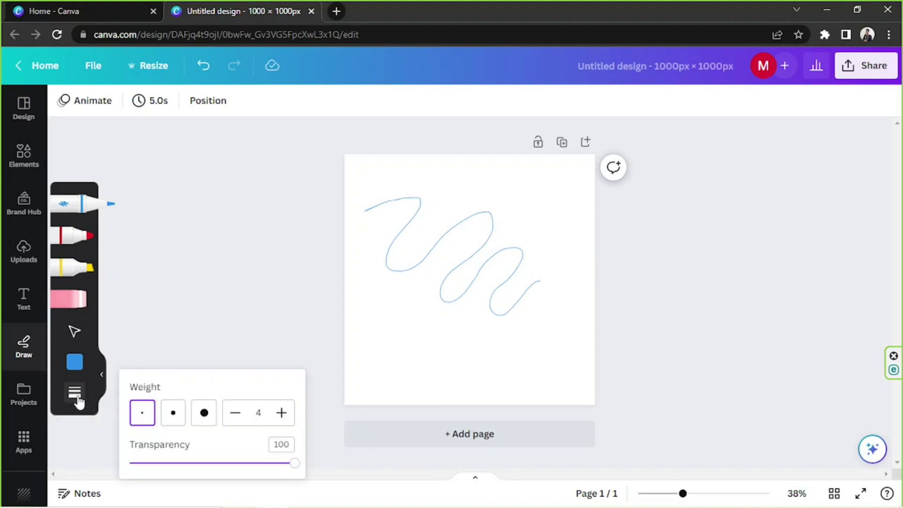
click(173, 412)
mouse_move(370, 305)
mouse_down()
mouse_move(409, 289)
mouse_move(401, 319)
mouse_move(435, 301)
mouse_move(437, 329)
mouse_move(461, 323)
mouse_up()
click(75, 362)
click(75, 394)
click(204, 413)
mouse_move(349, 347)
mouse_down()
mouse_move(372, 367)
mouse_move(407, 373)
mouse_move(440, 356)
mouse_up()
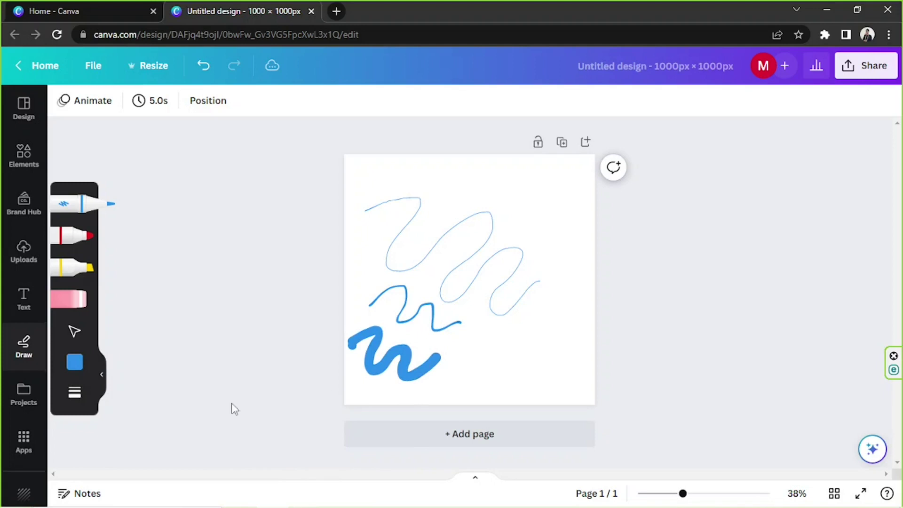
- Set the pen weight to 35 and transparency to 46, and draw a looping blue stroke over the existing lines
click(75, 392)
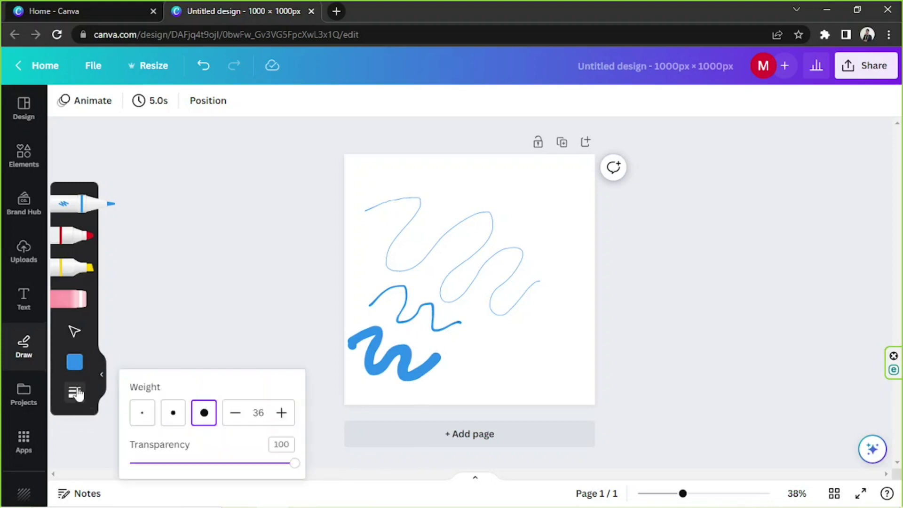
click(236, 414)
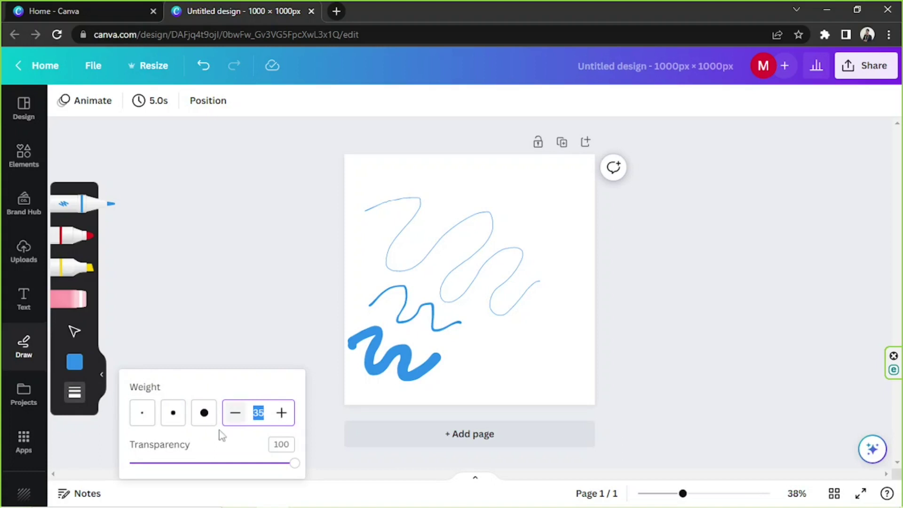
click(206, 463)
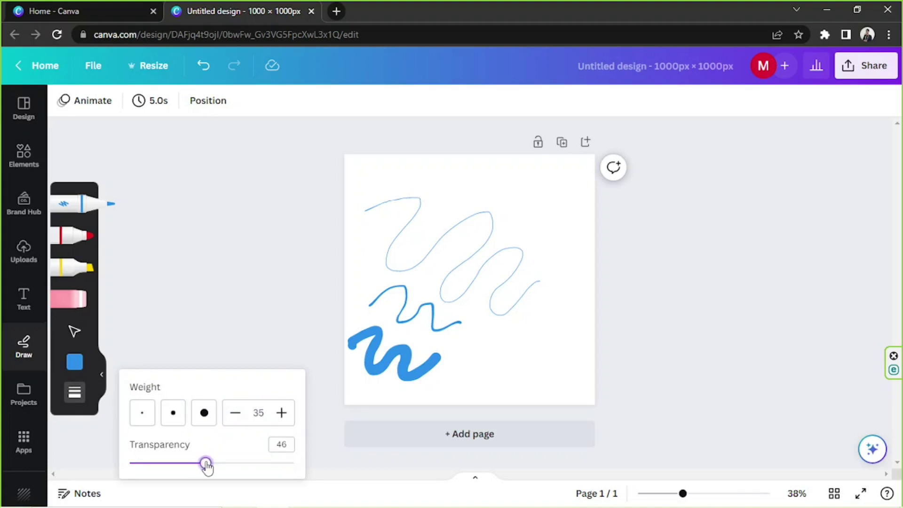
mouse_move(447, 184)
mouse_down()
mouse_move(494, 189)
mouse_move(544, 209)
mouse_move(457, 266)
mouse_move(393, 363)
mouse_move(376, 340)
mouse_move(513, 284)
mouse_move(492, 247)
mouse_move(444, 315)
mouse_move(472, 255)
mouse_up()
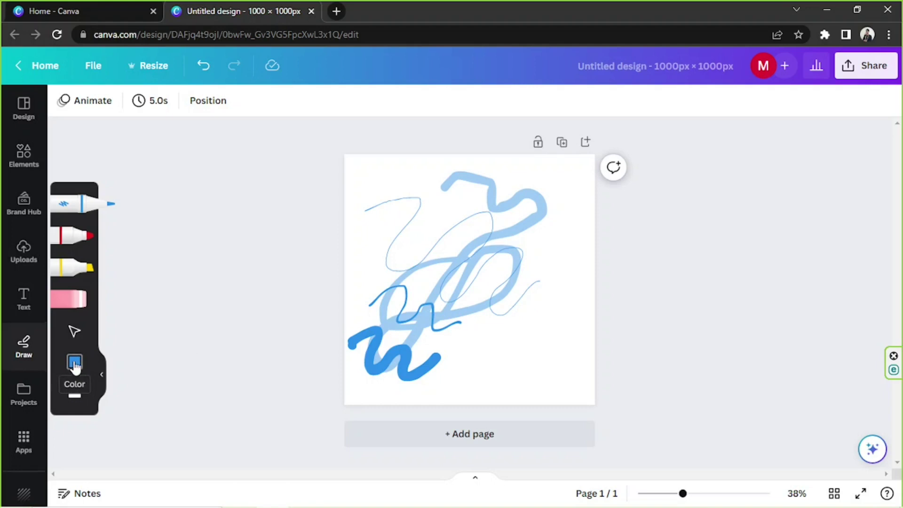
- Change the pen colour to the dark brown brand colour and draw a heart in the middle of the page
click(75, 363)
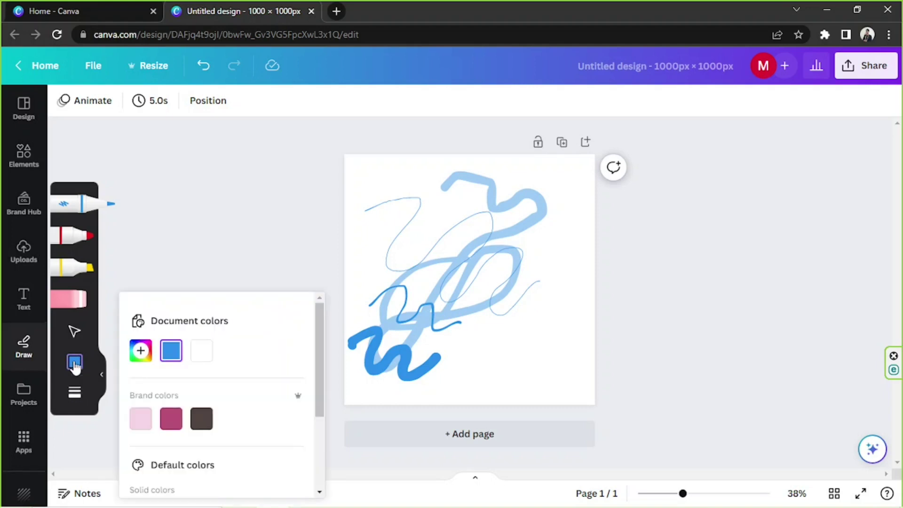
click(200, 420)
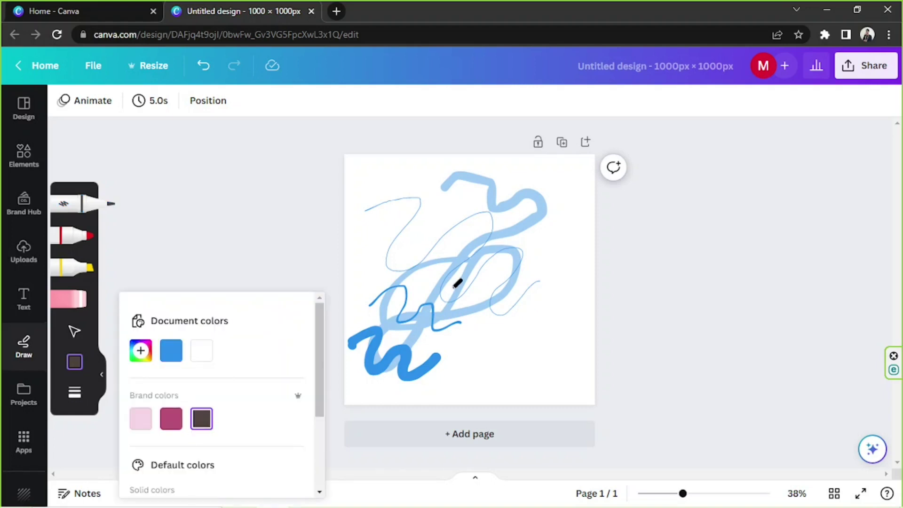
mouse_move(461, 254)
mouse_down()
mouse_move(439, 278)
mouse_move(456, 314)
mouse_move(458, 263)
mouse_move(484, 250)
mouse_move(486, 269)
mouse_move(454, 316)
mouse_up()
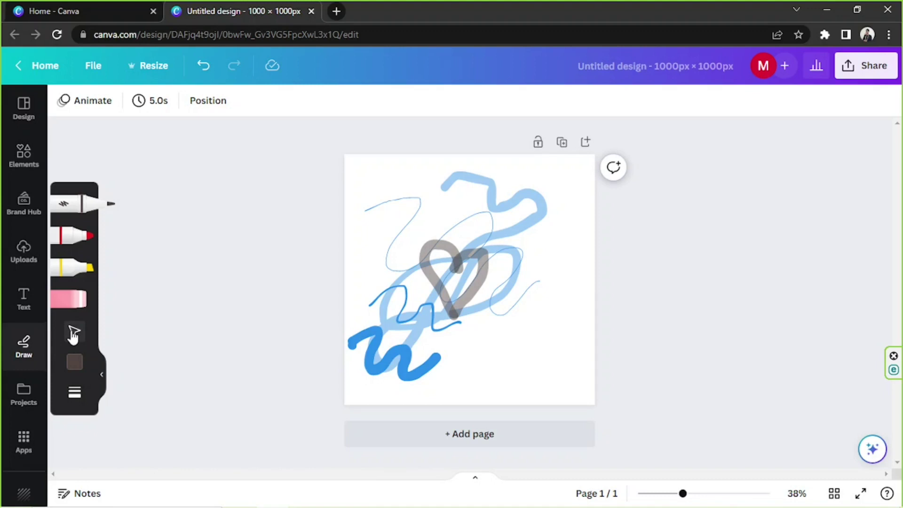
- Move both halves of the heart to the page's lower-right corner and align them into one heart
click(72, 333)
click(434, 287)
mouse_move(444, 277)
mouse_down()
mouse_move(440, 240)
mouse_move(451, 314)
mouse_move(527, 342)
mouse_up()
click(468, 292)
mouse_move(468, 292)
mouse_down()
mouse_move(565, 352)
mouse_move(562, 359)
mouse_up()
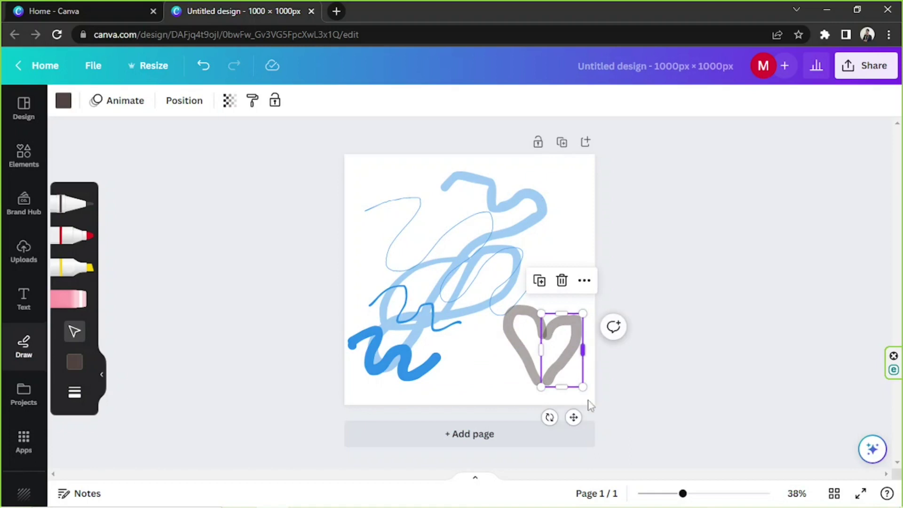
drag(573, 417, 560, 418)
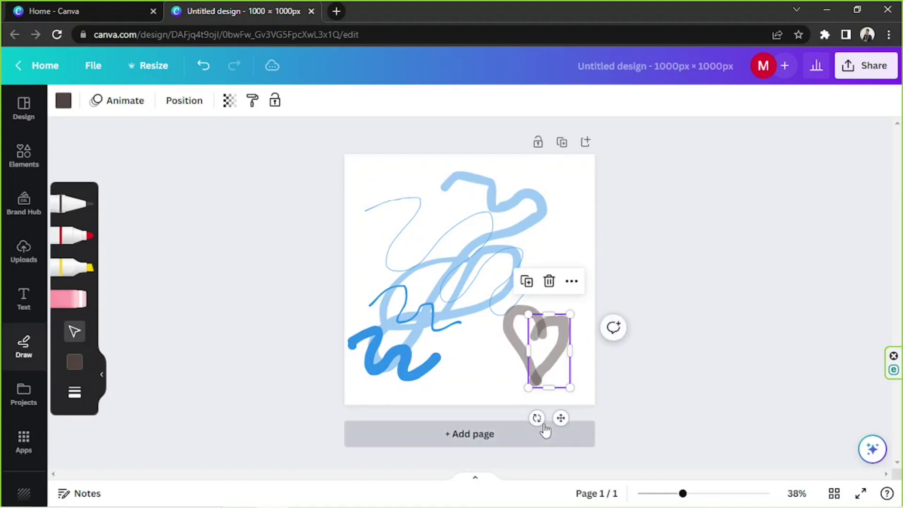
click(543, 426)
key(ctrl+z)
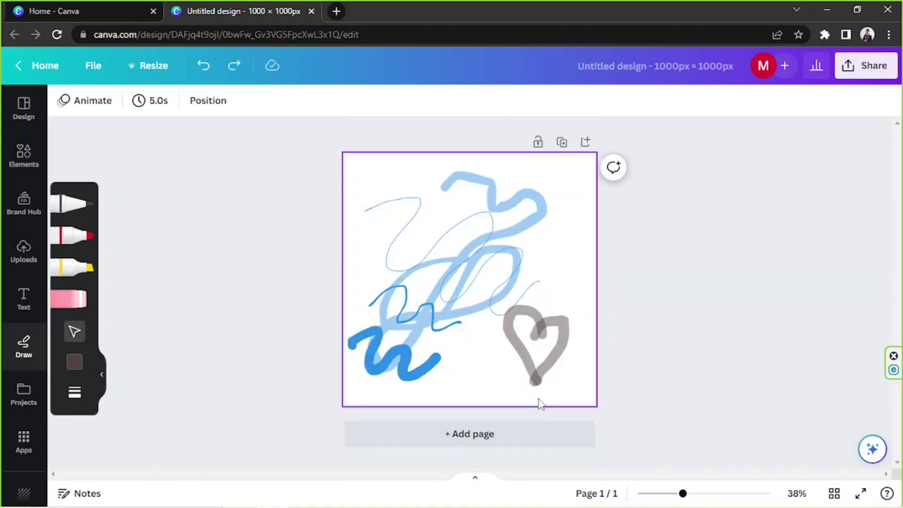
drag(539, 416, 521, 417)
drag(545, 364, 556, 370)
- Spread the overlapping blue strokes apart: the translucent one to the upper left, the thin line to the upper right, and the medium squiggle slightly upward
click(496, 274)
drag(496, 274, 400, 253)
drag(484, 246, 551, 224)
drag(414, 264, 395, 199)
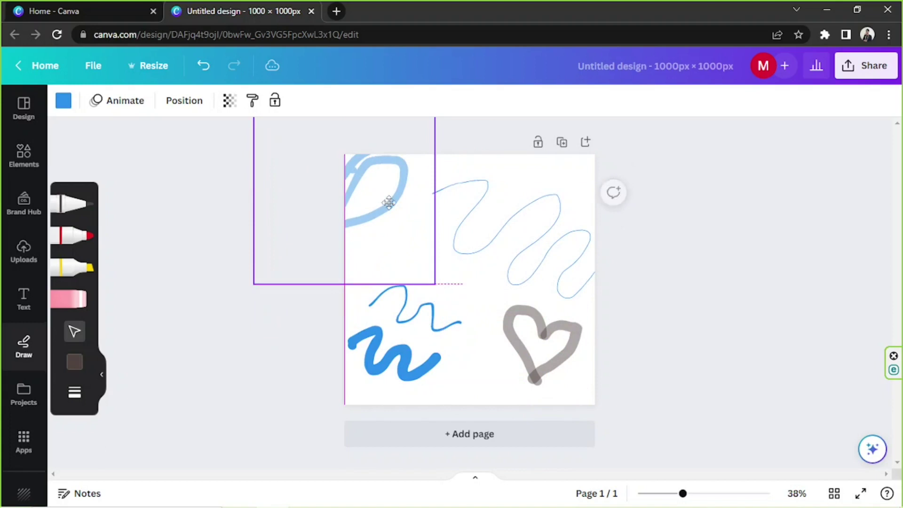
mouse_move(412, 331)
mouse_down()
mouse_move(407, 368)
mouse_move(423, 282)
mouse_move(385, 303)
mouse_up()
click(109, 308)
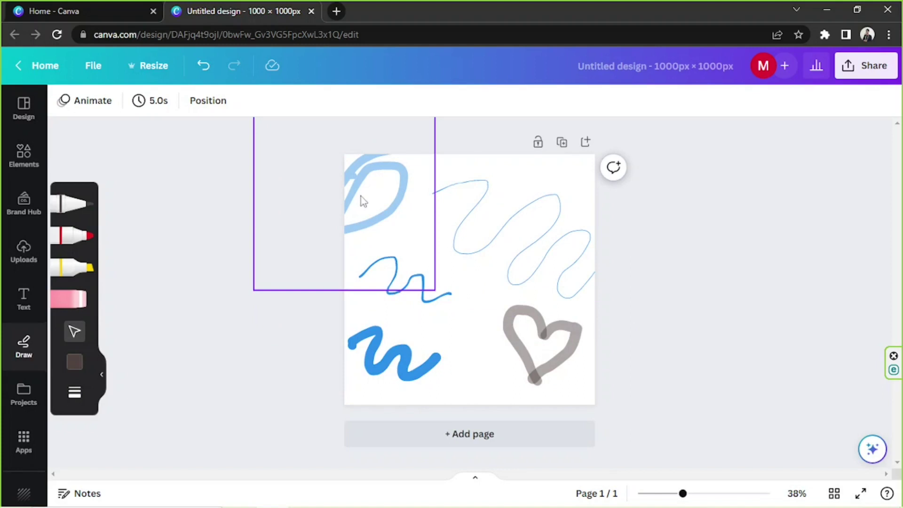
- Erase all the blue strokes and the heart from the page with the eraser
click(75, 299)
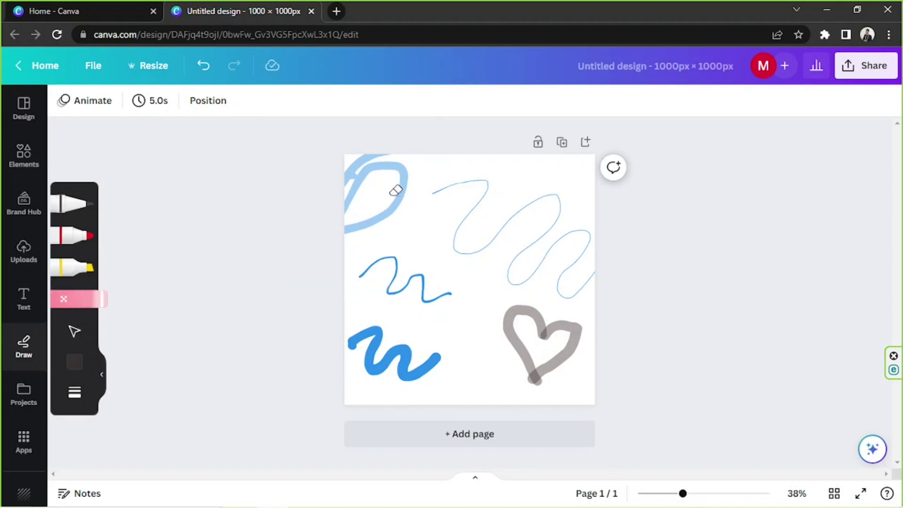
click(396, 190)
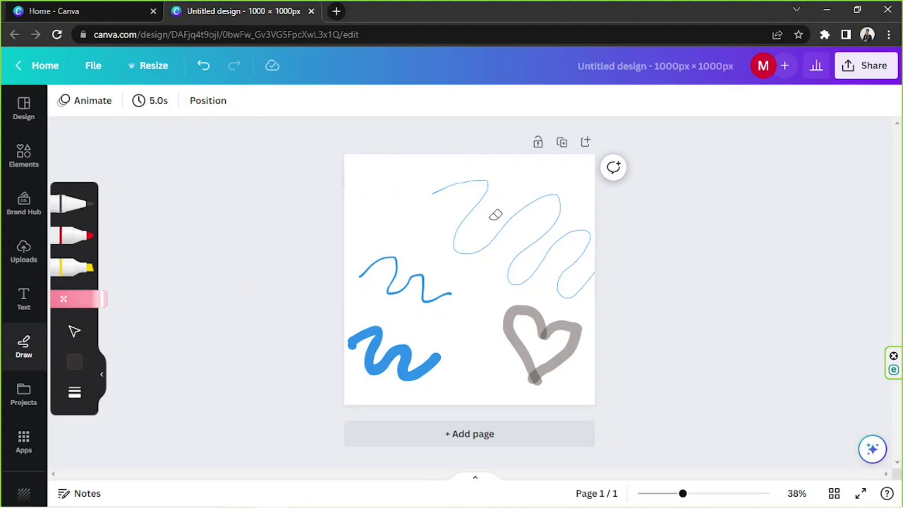
drag(452, 166, 439, 206)
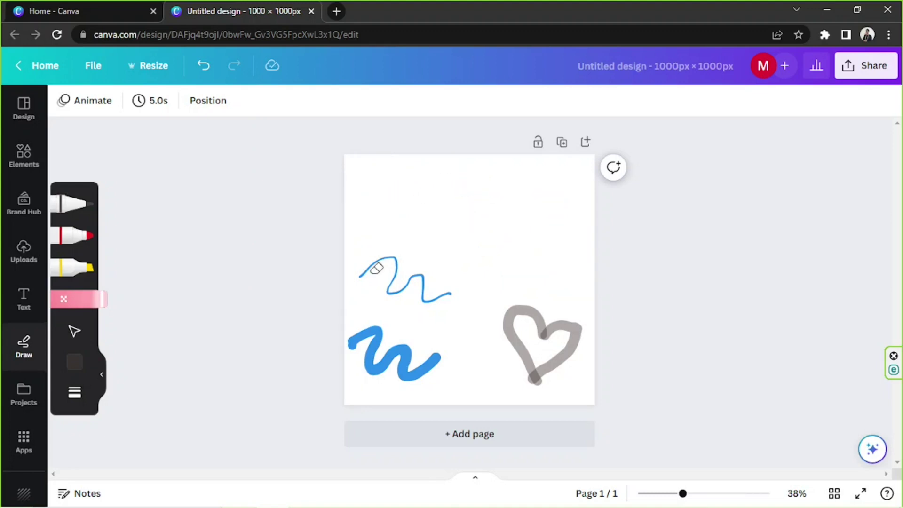
drag(400, 266, 391, 347)
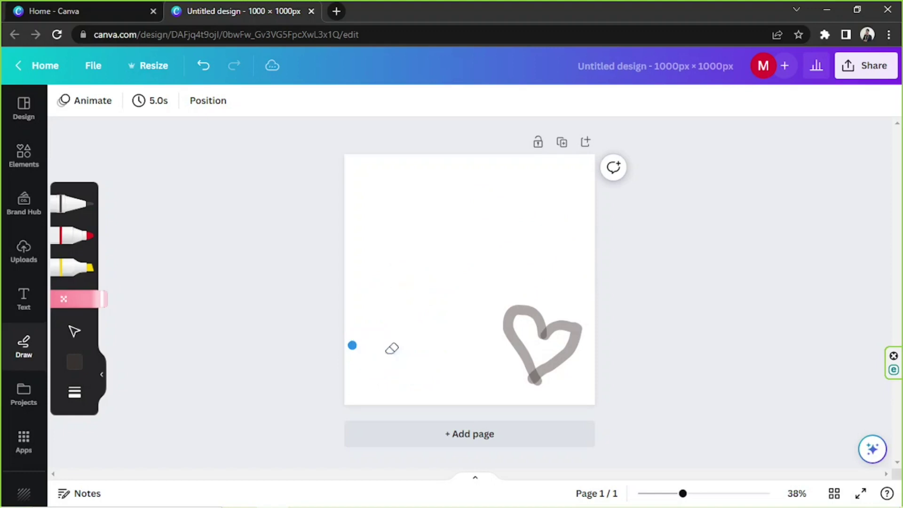
mouse_move(520, 312)
mouse_down()
mouse_move(566, 330)
mouse_move(554, 333)
mouse_up()
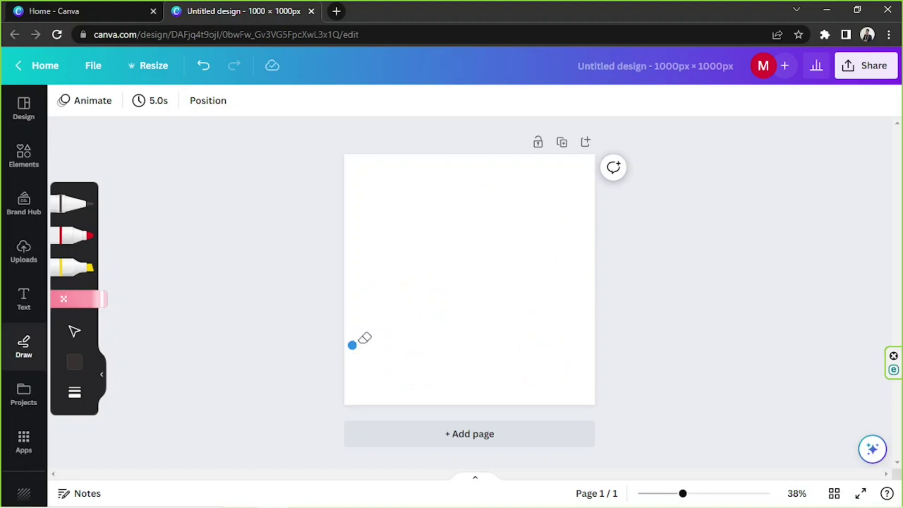
click(354, 343)
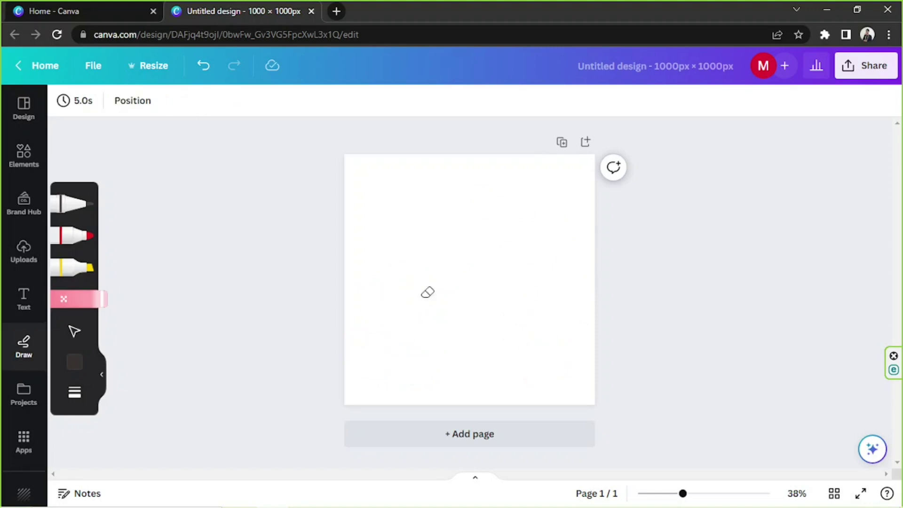
- Draw a red marker squiggle and a thick translucent pen stroke near the page's upper-left corner
click(84, 237)
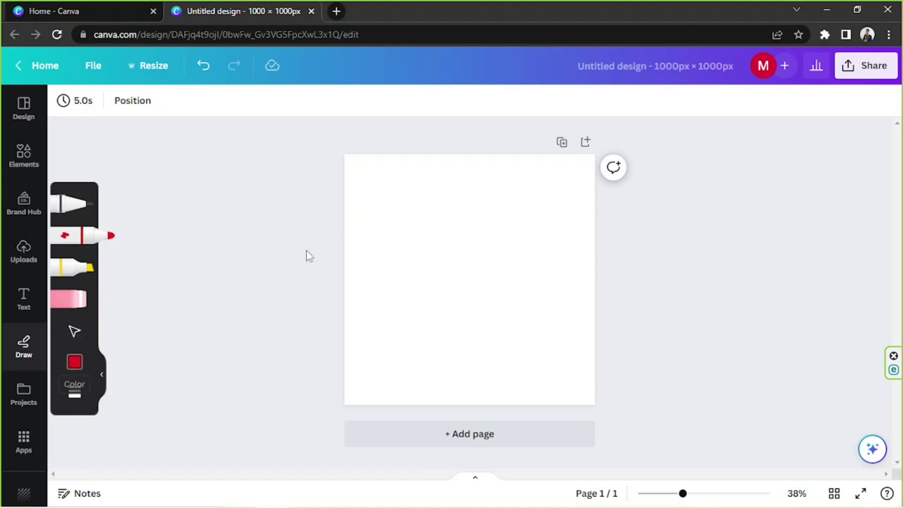
mouse_move(393, 185)
mouse_down()
mouse_move(384, 222)
mouse_move(415, 242)
mouse_move(438, 223)
mouse_up()
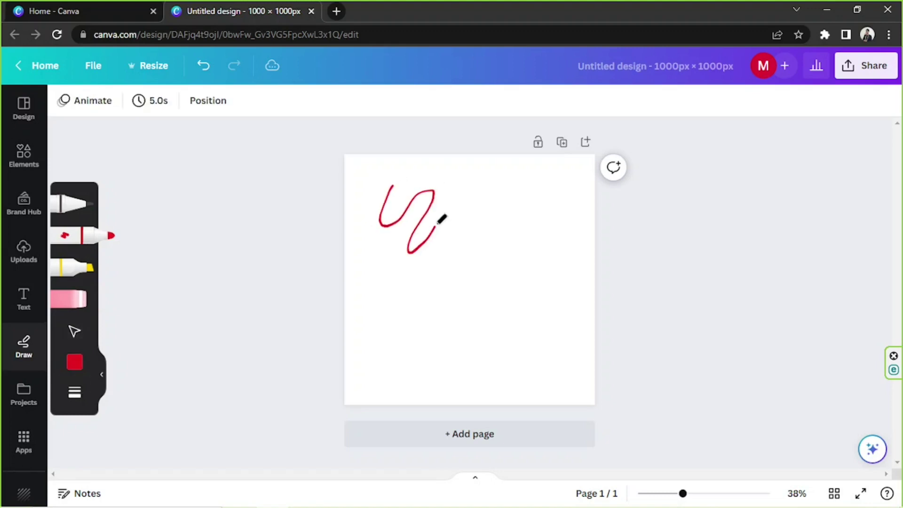
click(71, 203)
drag(393, 174, 465, 165)
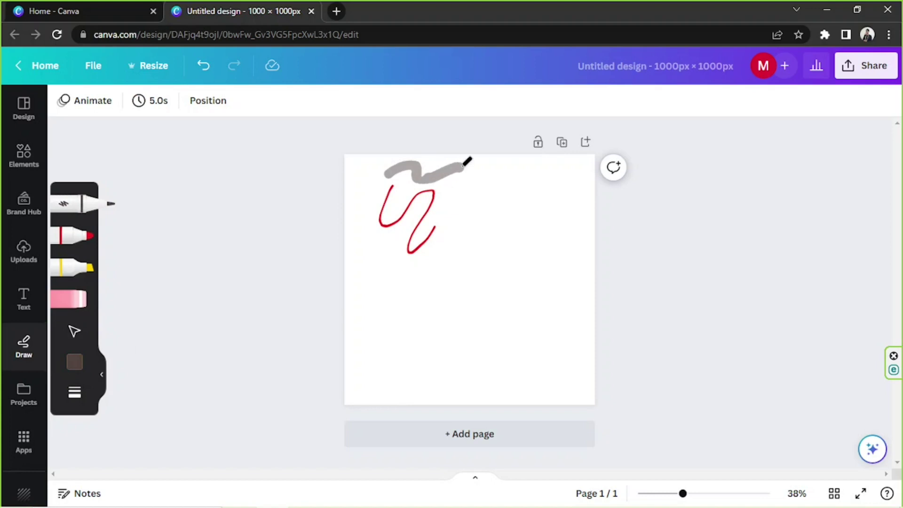
- Change the pen weight to the medium preset and undo the test strokes on the page
click(77, 393)
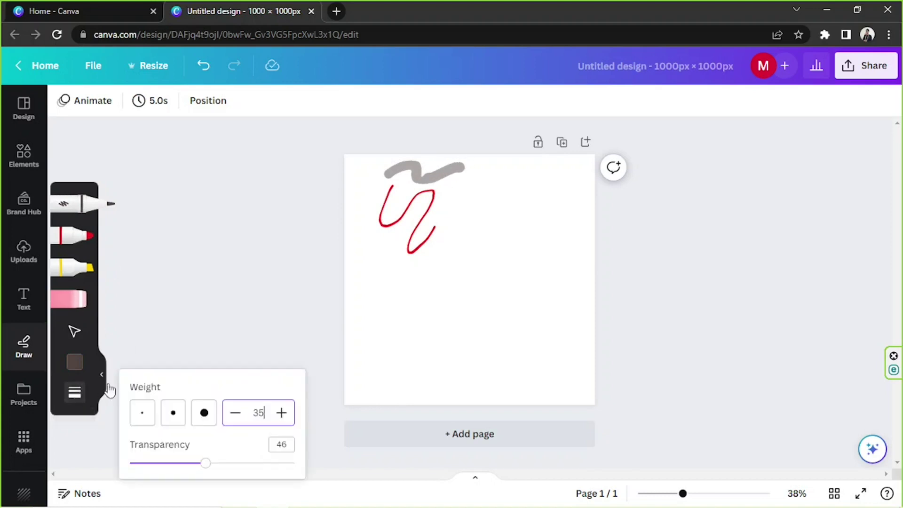
click(169, 415)
click(419, 221)
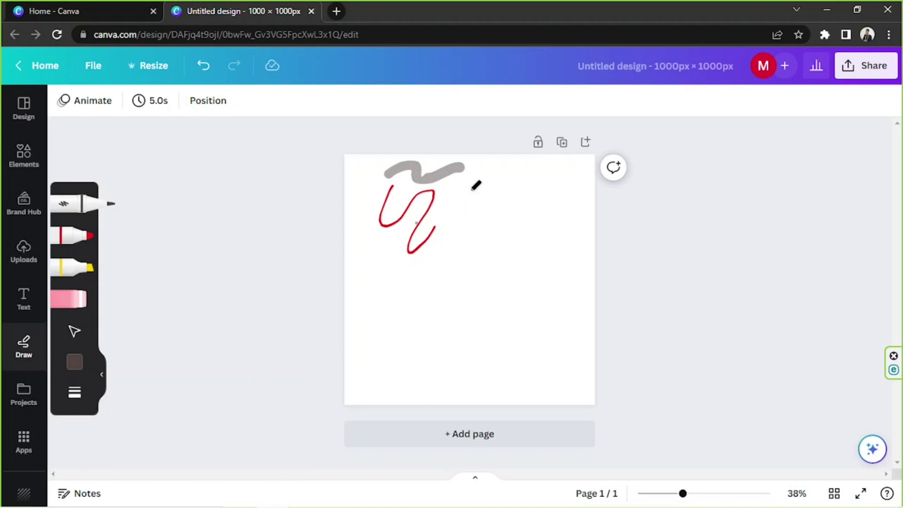
key(ctrl+z)
key(ctrl+z)
- Set the pen transparency to 100 and replace the translucent test line with an opaque squiggle across the page's upper part
mouse_move(369, 170)
mouse_down()
mouse_move(388, 196)
mouse_move(421, 168)
mouse_move(426, 191)
mouse_move(441, 199)
mouse_move(468, 174)
mouse_up()
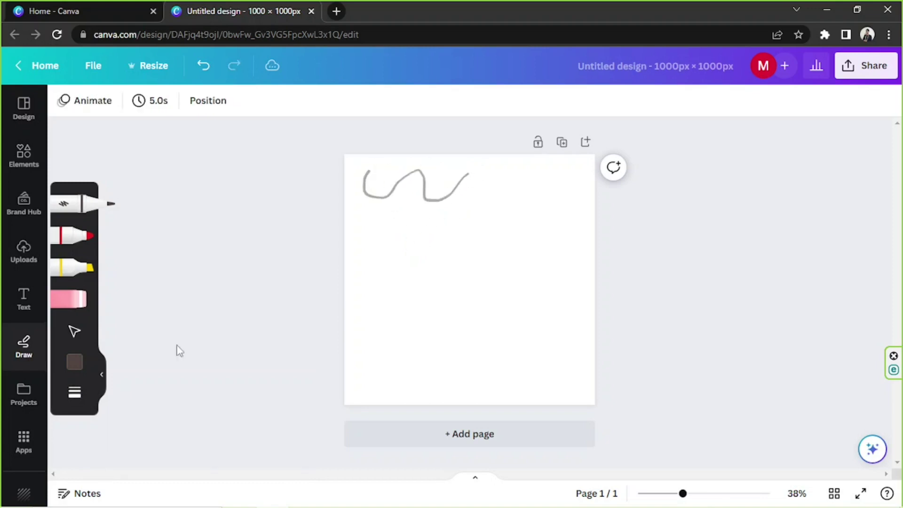
click(74, 362)
click(74, 392)
drag(208, 463, 294, 464)
click(367, 205)
key(ctrl+z)
mouse_move(360, 183)
mouse_down()
mouse_move(366, 204)
mouse_move(394, 178)
mouse_move(392, 207)
mouse_move(430, 185)
mouse_move(438, 208)
mouse_move(474, 186)
mouse_up()
- Change the marker colour to dark brown and draw a wavy line below the pen squiggle
click(73, 235)
click(74, 363)
click(170, 350)
mouse_move(362, 254)
mouse_down()
mouse_move(382, 234)
mouse_move(385, 255)
mouse_move(400, 260)
mouse_move(428, 237)
mouse_move(432, 256)
mouse_up()
drag(463, 234, 483, 242)
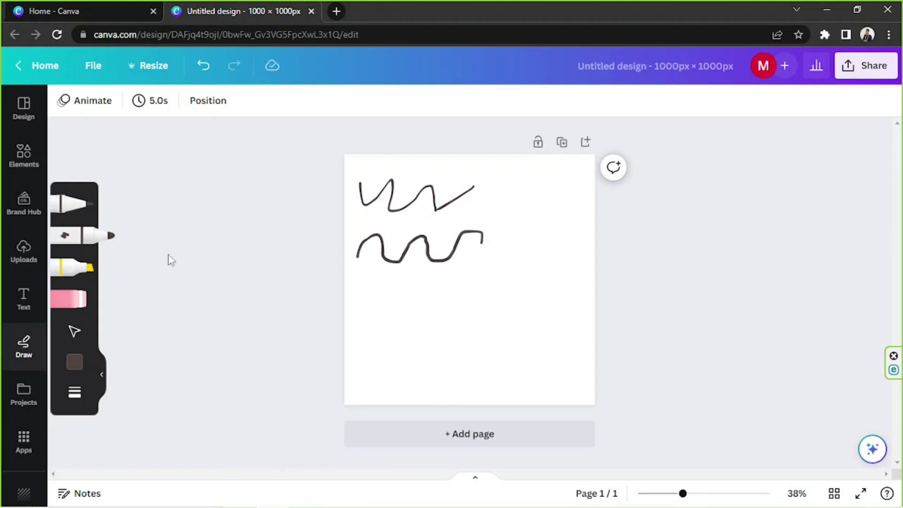
- Change the highlighter colour to dark brown and draw a thick translucent wave below the marker line
click(78, 267)
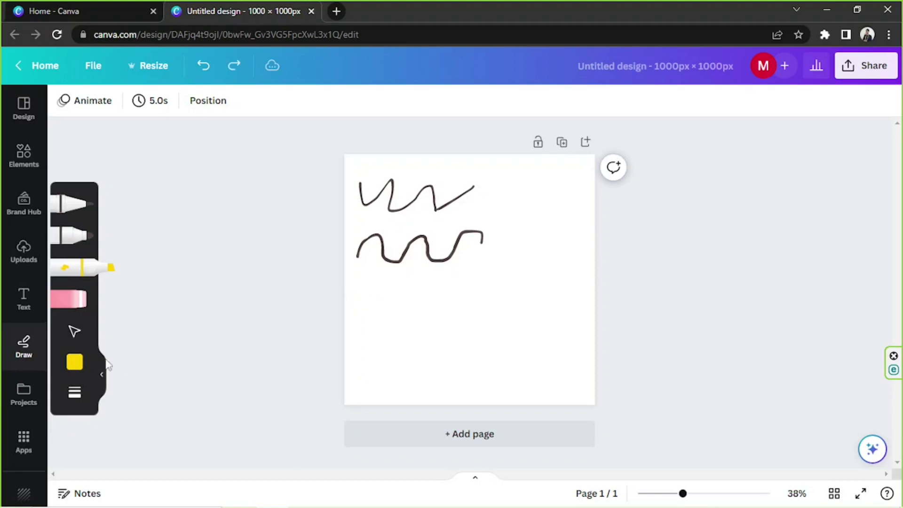
click(74, 362)
click(170, 350)
click(363, 303)
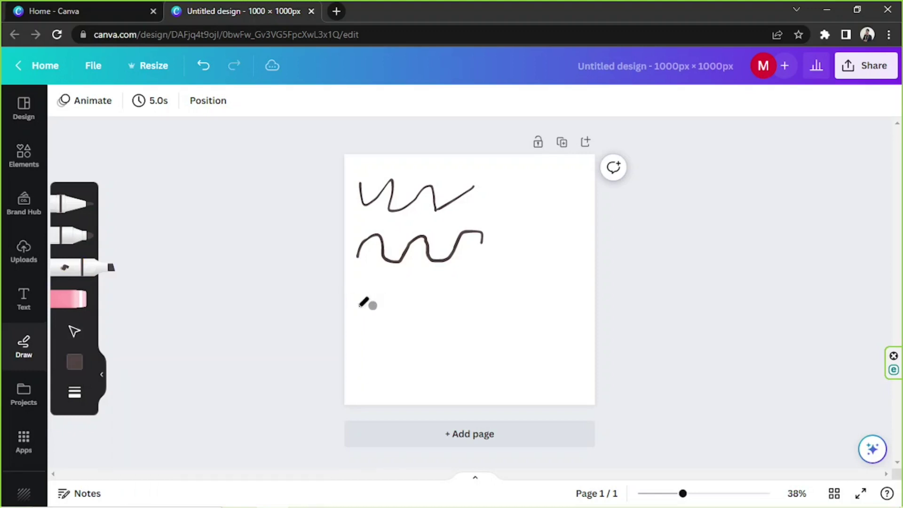
mouse_move(363, 303)
mouse_down()
mouse_move(377, 287)
mouse_move(384, 307)
mouse_move(413, 291)
mouse_move(434, 289)
mouse_move(448, 313)
mouse_move(468, 300)
mouse_move(440, 210)
mouse_move(463, 247)
mouse_move(454, 268)
mouse_move(466, 305)
mouse_up()
key(ctrl+z)
mouse_move(362, 310)
mouse_down()
mouse_move(389, 289)
mouse_move(396, 308)
mouse_move(437, 287)
mouse_move(444, 305)
mouse_move(460, 307)
mouse_move(464, 289)
mouse_move(481, 284)
mouse_move(498, 312)
mouse_up()
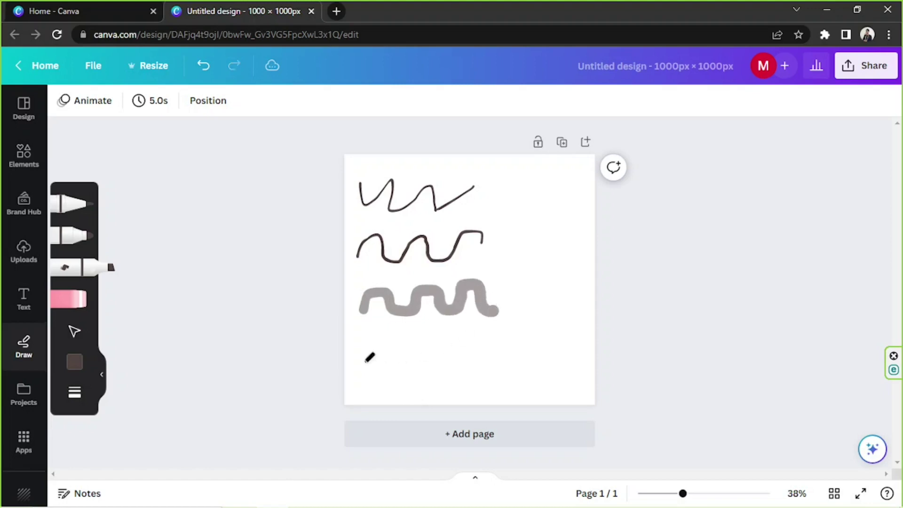
- Erase the pen, marker and highlighter lines from the page with the eraser
click(79, 300)
drag(384, 321, 395, 300)
mouse_move(399, 251)
mouse_down()
mouse_move(397, 192)
mouse_move(371, 234)
mouse_up()
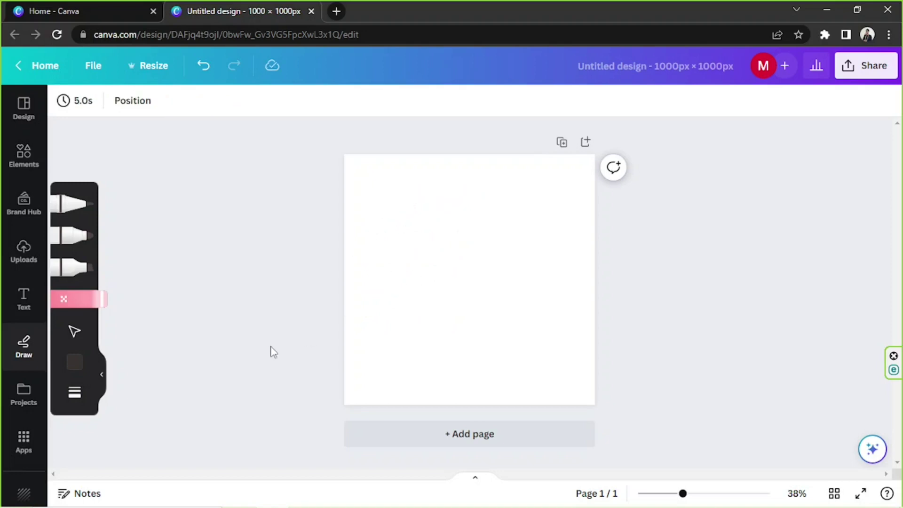
click(76, 332)
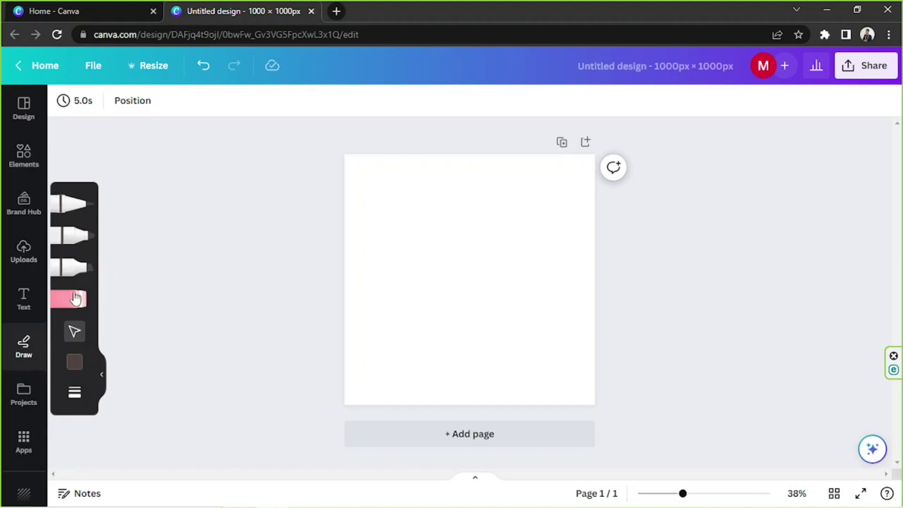
click(78, 241)
click(67, 308)
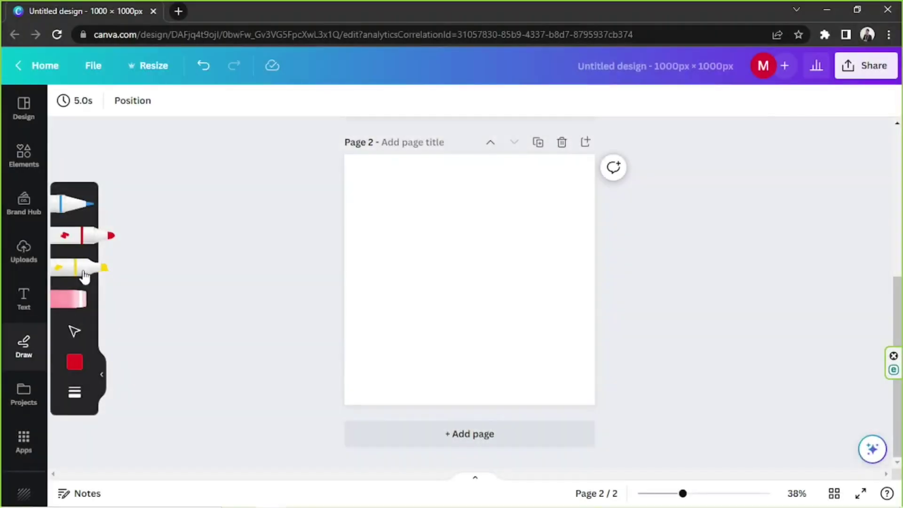
- Fill the background of page 2 with the default blue-to-purple gradient
click(26, 158)
click(300, 100)
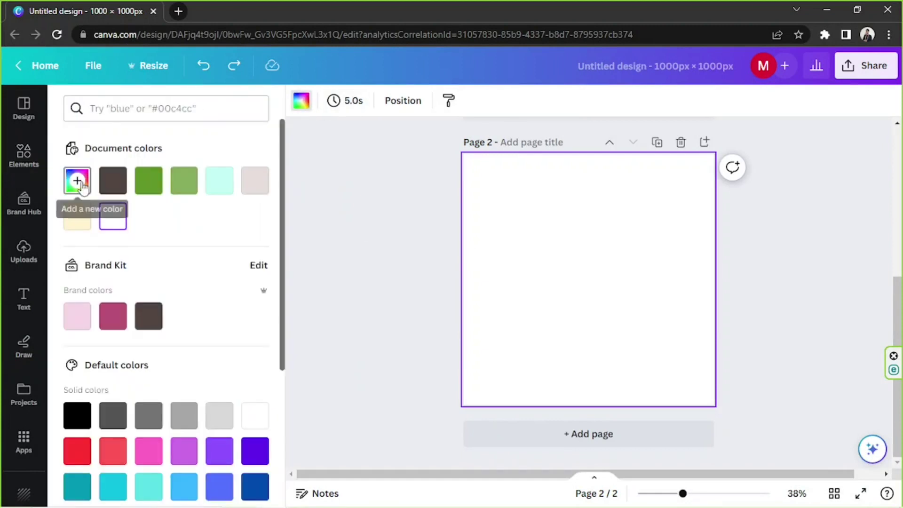
scroll(145, 252, down, 5)
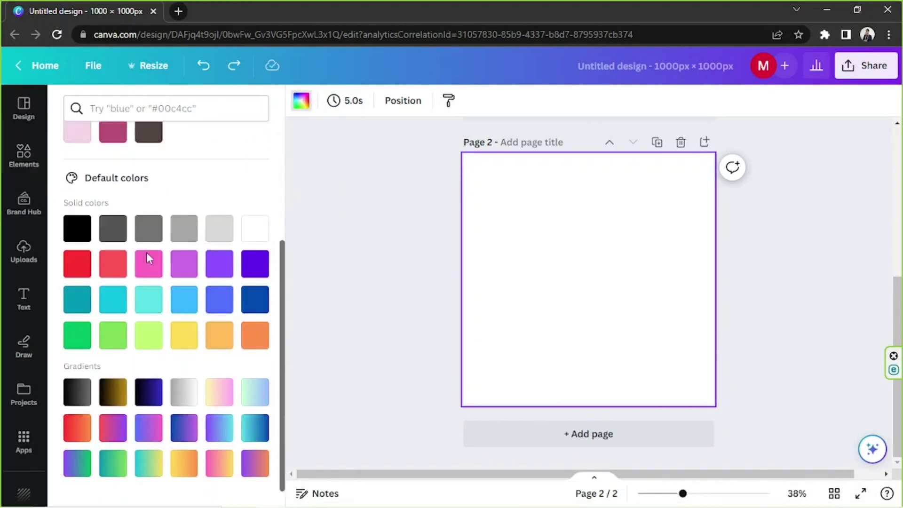
click(184, 420)
scroll(189, 256, up, 5)
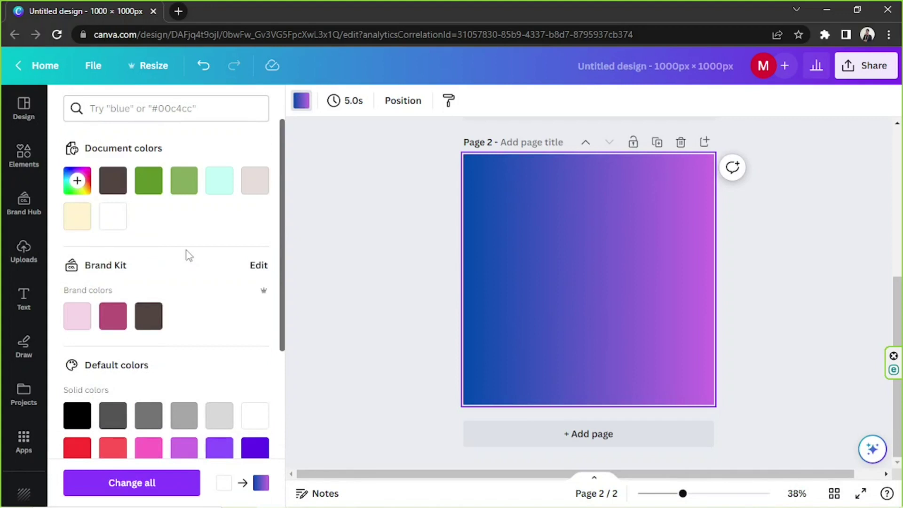
- Change the background gradient's style so it runs from top to bottom
click(77, 181)
click(128, 335)
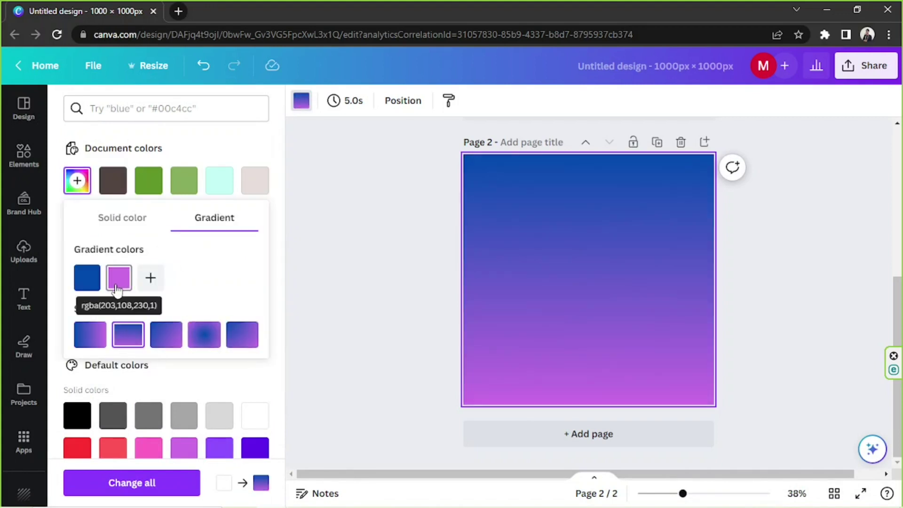
click(257, 337)
click(127, 335)
click(334, 294)
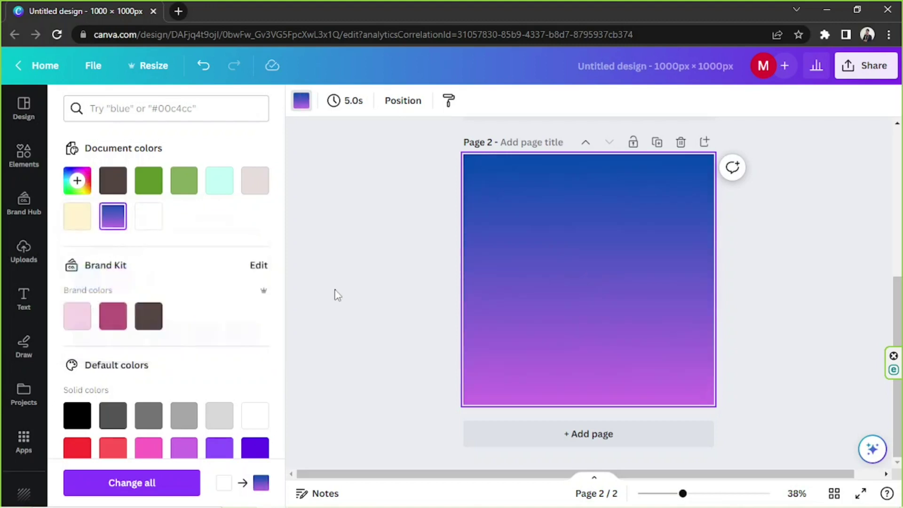
- Recolour the background gradient from deep purple at the top to pale lilac #F7DAFF at the bottom
click(503, 261)
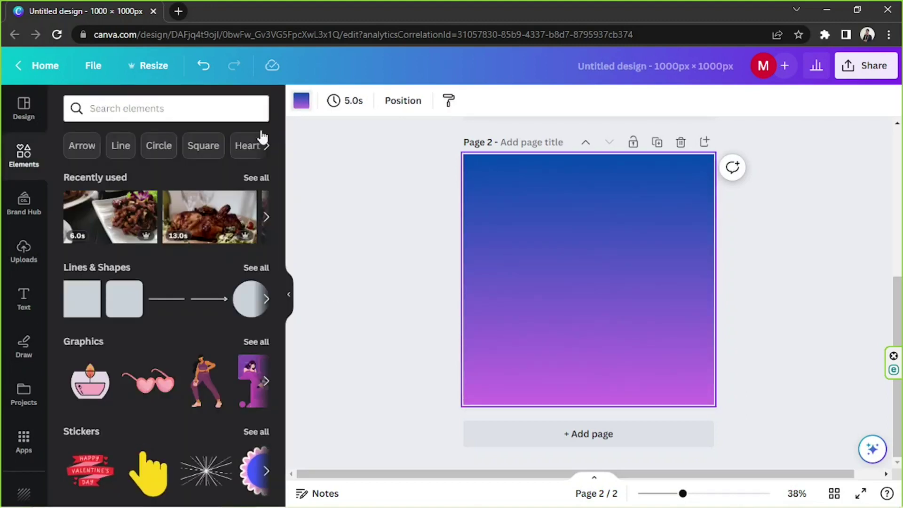
click(301, 100)
click(95, 281)
drag(195, 389, 235, 394)
click(119, 278)
drag(196, 346, 145, 275)
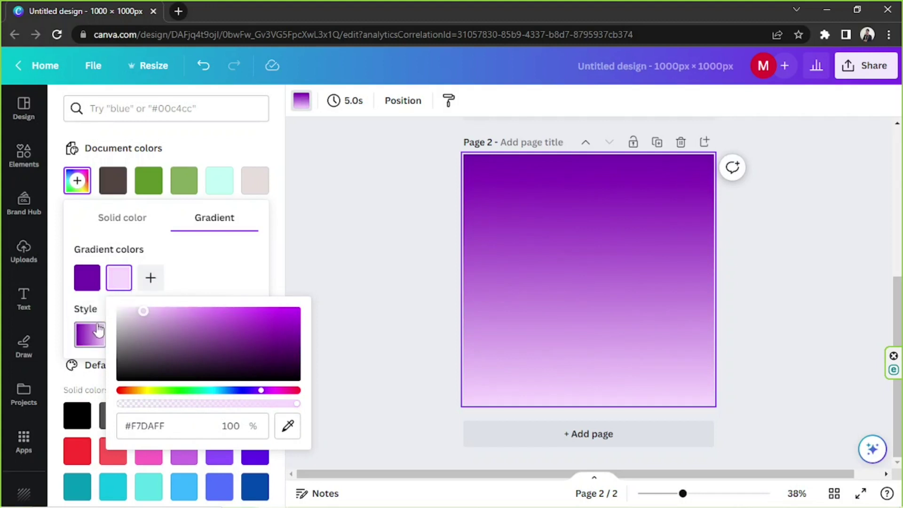
- Pick the marker colour from the pale lower part of the gradient with the eyedropper and fine-tune it to a light lilac
click(27, 351)
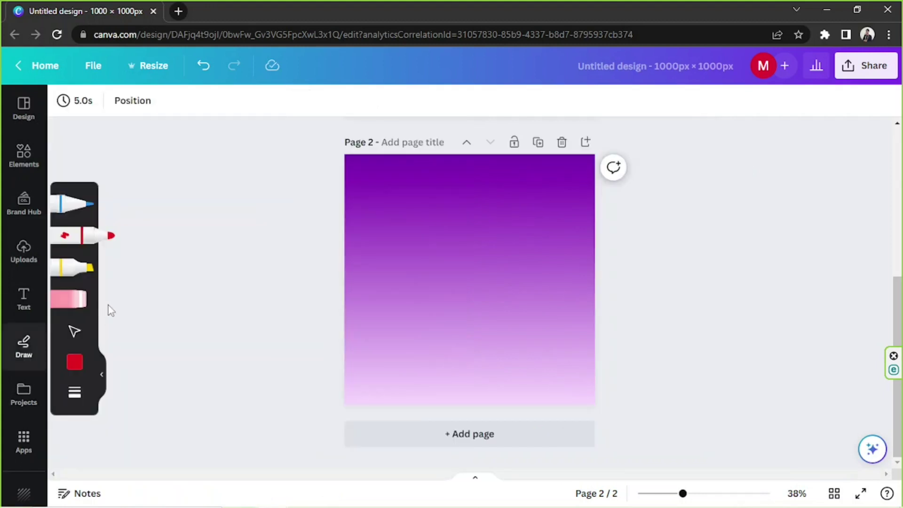
click(76, 239)
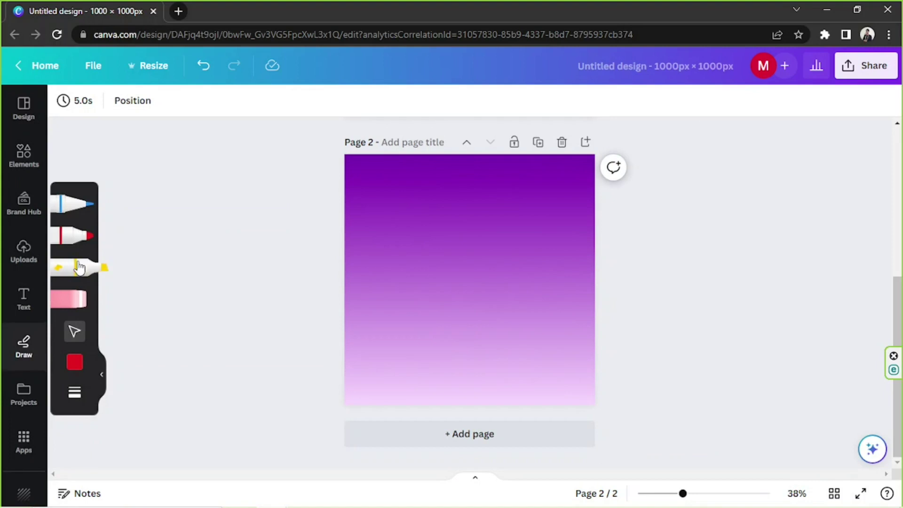
click(77, 245)
click(74, 362)
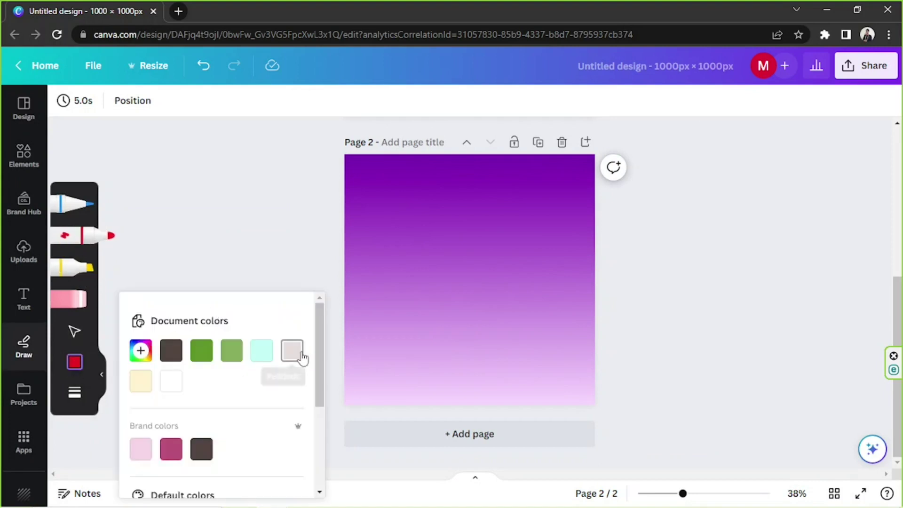
click(140, 358)
click(311, 310)
click(468, 334)
drag(201, 212, 165, 191)
- Reduce the marker weight to 70
click(74, 392)
click(261, 411)
text(34)
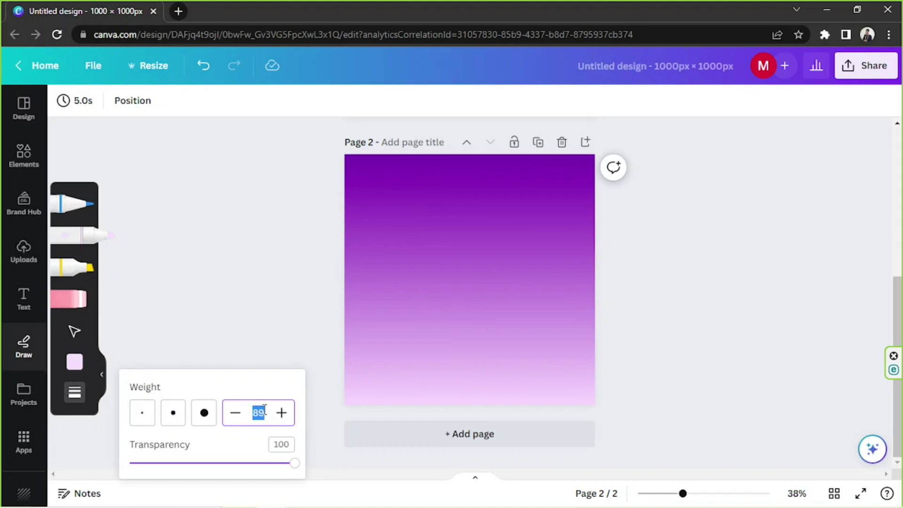
click(233, 415)
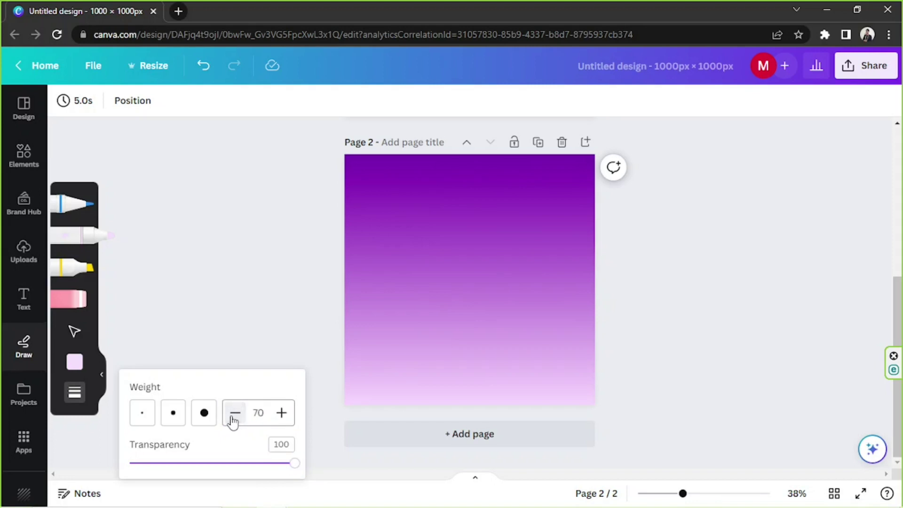
click(332, 317)
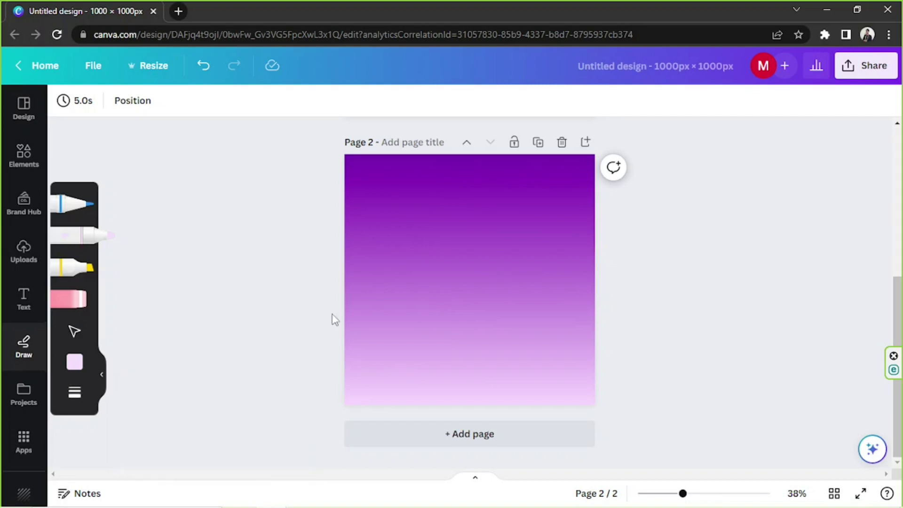
- Draw a light lilac mountain ridge across the middle of page 2 and start filling the area beneath it
mouse_move(351, 296)
mouse_down()
mouse_move(414, 274)
mouse_move(437, 305)
mouse_move(409, 277)
mouse_up()
mouse_move(444, 301)
mouse_down()
mouse_move(475, 315)
mouse_move(582, 306)
mouse_move(605, 322)
mouse_move(402, 292)
mouse_move(381, 305)
mouse_move(428, 318)
mouse_move(349, 310)
mouse_move(587, 325)
mouse_move(482, 324)
mouse_up()
mouse_move(602, 308)
mouse_down()
mouse_move(510, 339)
mouse_move(381, 349)
mouse_up()
- Increase the marker weight to at least 84 and fill the area below the ridge down to the page's bottom edge
click(75, 392)
click(282, 413)
click(281, 412)
click(282, 412)
click(281, 412)
click(281, 412)
click(281, 413)
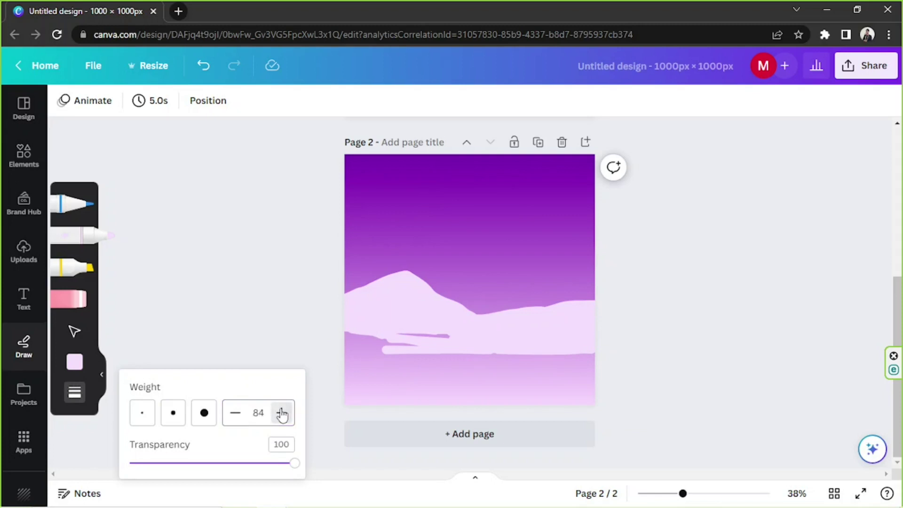
click(281, 412)
mouse_move(464, 359)
mouse_down()
mouse_move(355, 330)
mouse_move(604, 349)
mouse_move(318, 343)
mouse_move(629, 366)
mouse_move(560, 386)
mouse_move(387, 373)
mouse_move(405, 382)
mouse_up()
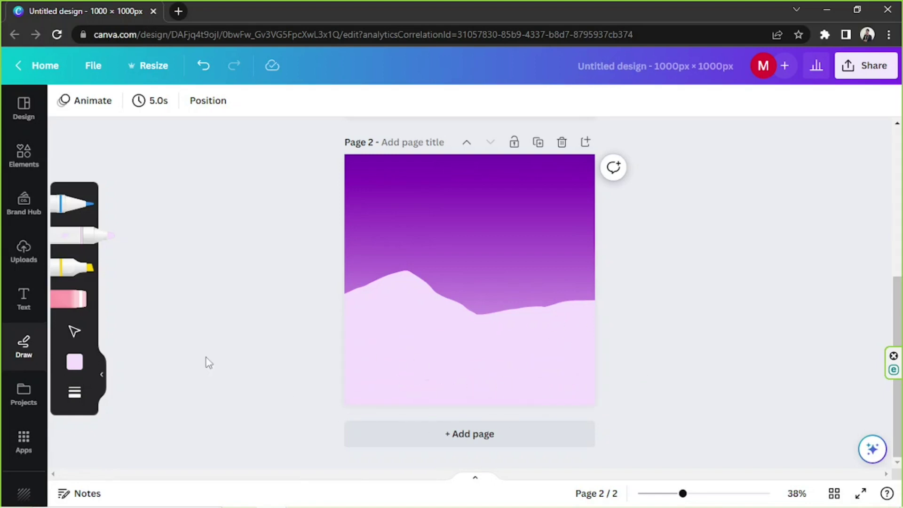
- Set the marker colour to the darker lilac #D4BADF and cover the lower quarter of the page with it
click(75, 362)
click(140, 350)
drag(169, 211, 170, 213)
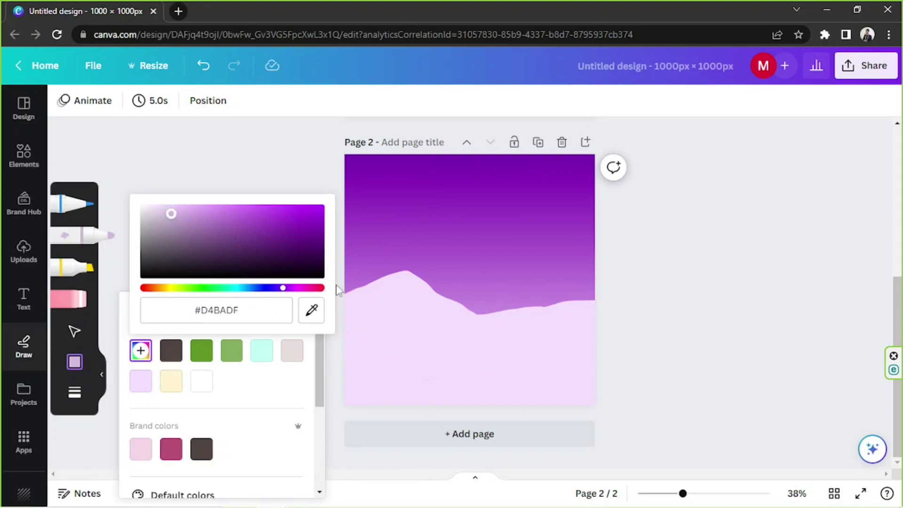
click(368, 296)
mouse_move(343, 358)
mouse_down()
mouse_move(564, 356)
mouse_move(332, 356)
mouse_move(608, 392)
mouse_move(434, 374)
mouse_move(405, 385)
mouse_move(407, 404)
mouse_move(423, 393)
mouse_up()
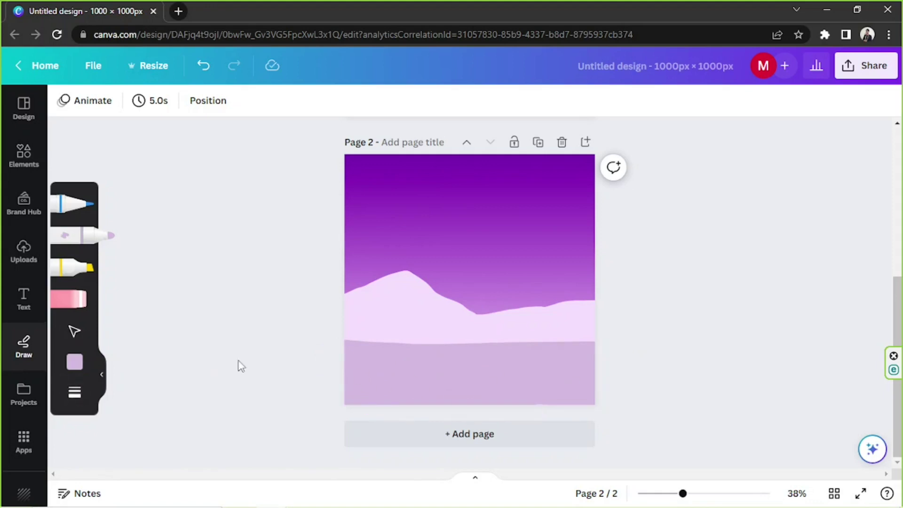
- Adjust the marker weight and draw a second, filled mountain ridge rising toward the page's right edge, refining its peak and left slope
click(74, 391)
double_click(261, 405)
text(10)
mouse_move(344, 352)
mouse_down()
mouse_move(421, 331)
mouse_move(479, 303)
mouse_move(551, 297)
mouse_move(607, 264)
mouse_move(620, 267)
mouse_move(549, 317)
mouse_move(546, 309)
mouse_move(483, 309)
mouse_move(419, 340)
mouse_move(499, 314)
mouse_move(529, 325)
mouse_move(565, 316)
mouse_move(585, 299)
mouse_move(565, 310)
mouse_move(596, 328)
mouse_move(474, 360)
mouse_move(630, 337)
mouse_move(489, 340)
mouse_move(580, 342)
mouse_move(500, 328)
mouse_move(569, 319)
mouse_move(599, 324)
mouse_move(597, 333)
mouse_move(610, 286)
mouse_move(597, 341)
mouse_up()
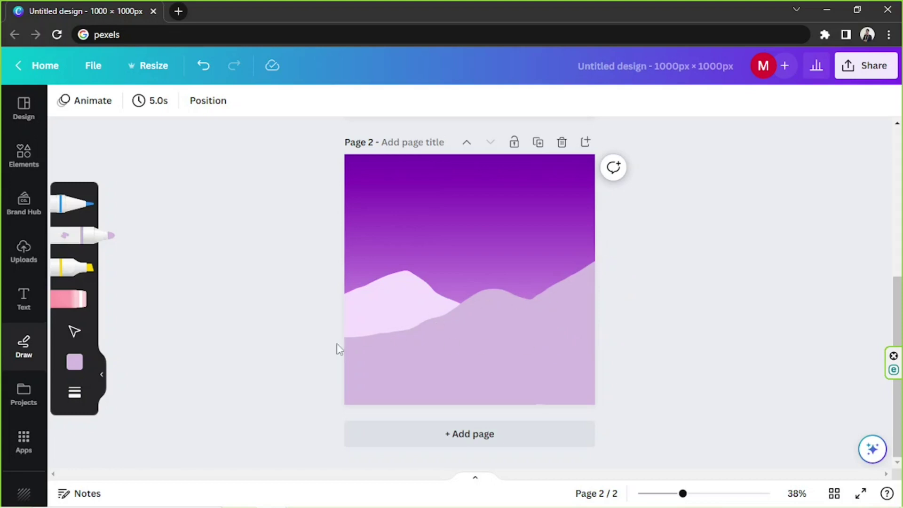
mouse_move(349, 337)
mouse_down()
mouse_move(401, 335)
mouse_move(471, 305)
mouse_up()
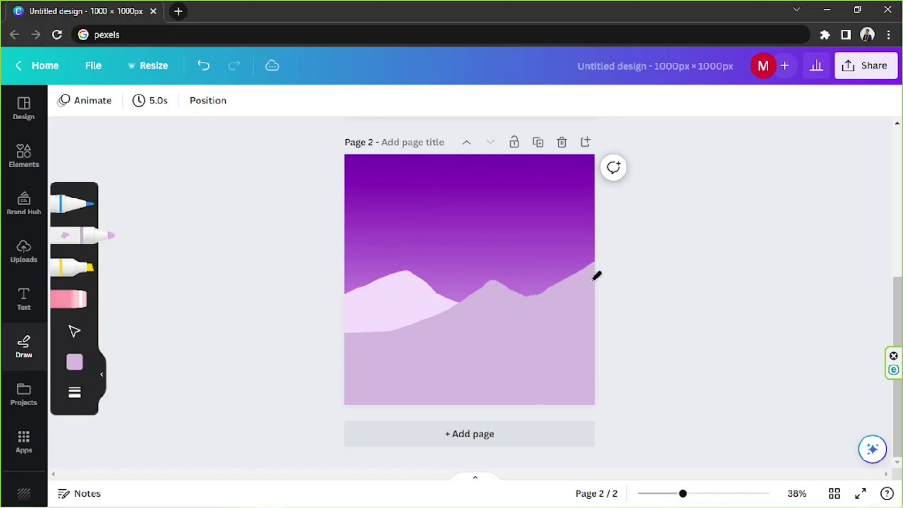
drag(374, 332, 335, 328)
- Change the marker colour to a deeper medium purple and set its weight to 75
click(74, 362)
click(141, 350)
drag(171, 231, 188, 222)
click(103, 262)
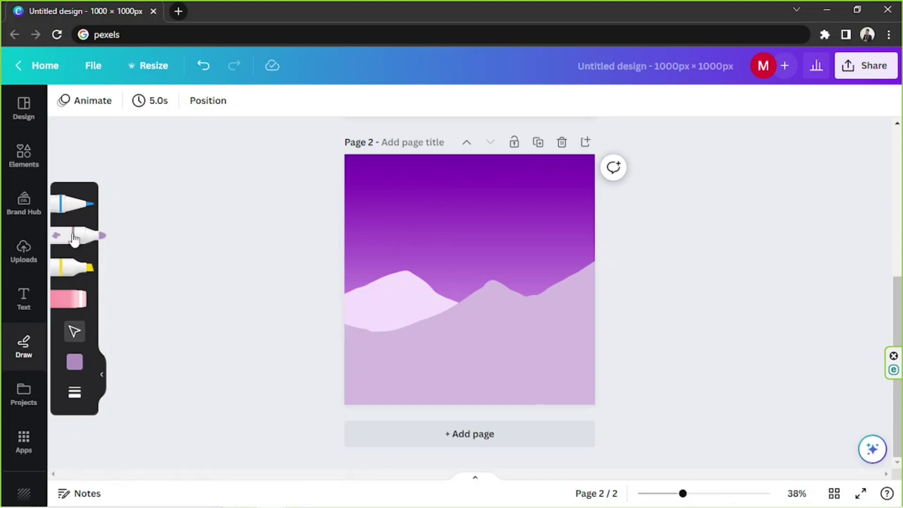
click(74, 392)
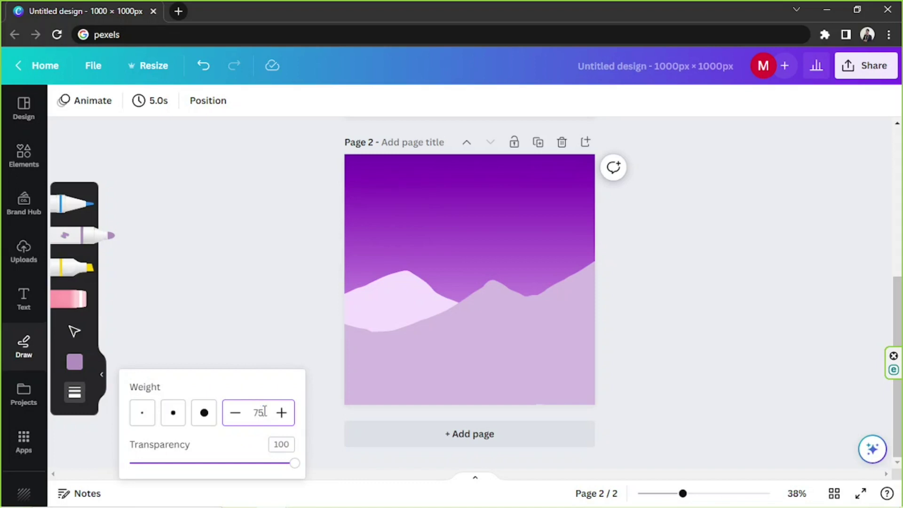
click(325, 394)
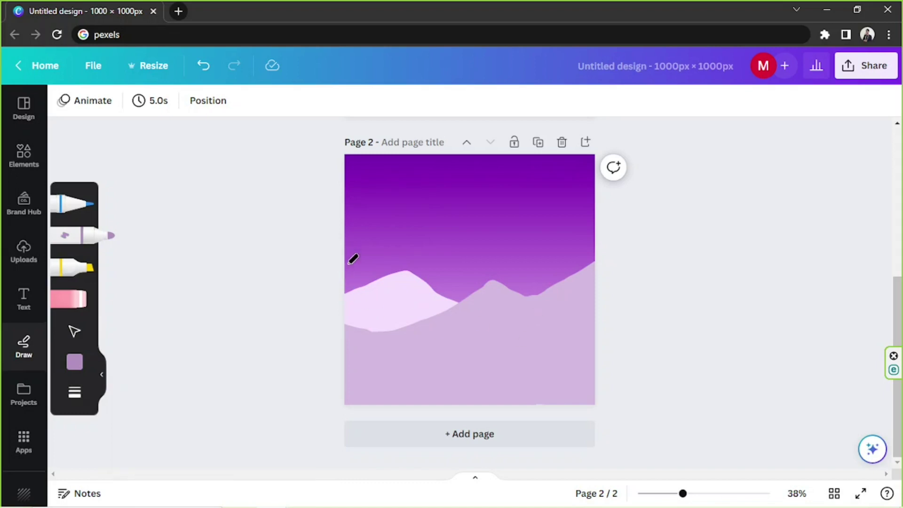
- Draw a medium-purple foreground hill across the page's full width and fill it down to the bottom edge
mouse_move(350, 353)
mouse_down()
mouse_move(486, 374)
mouse_move(571, 371)
mouse_move(607, 357)
mouse_move(482, 387)
mouse_move(351, 374)
mouse_move(359, 397)
mouse_move(541, 384)
mouse_move(593, 360)
mouse_up()
drag(520, 370, 606, 350)
mouse_move(538, 389)
mouse_down()
mouse_move(597, 393)
mouse_move(376, 407)
mouse_move(342, 388)
mouse_up()
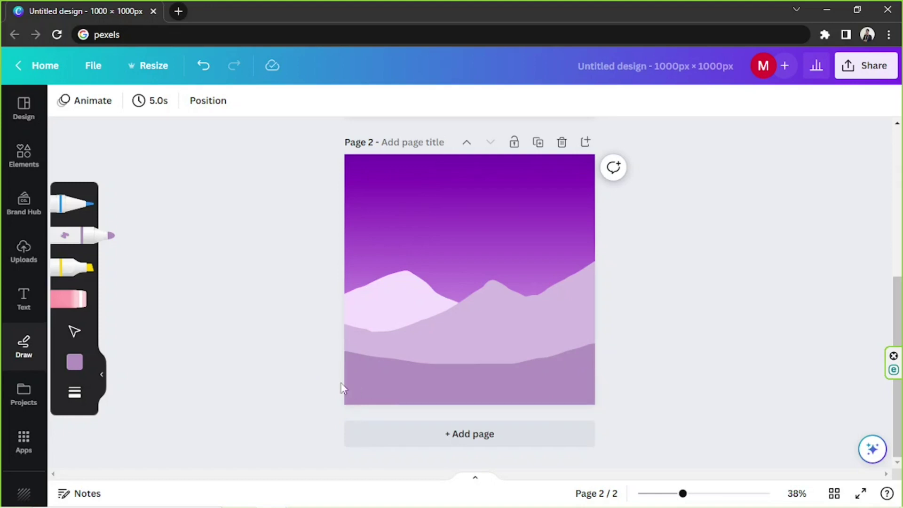
- Set the marker colour to #9D67B4 and draw a filled slope rising from the bottom edge to the page's right edge
click(75, 362)
click(140, 350)
drag(208, 228, 218, 227)
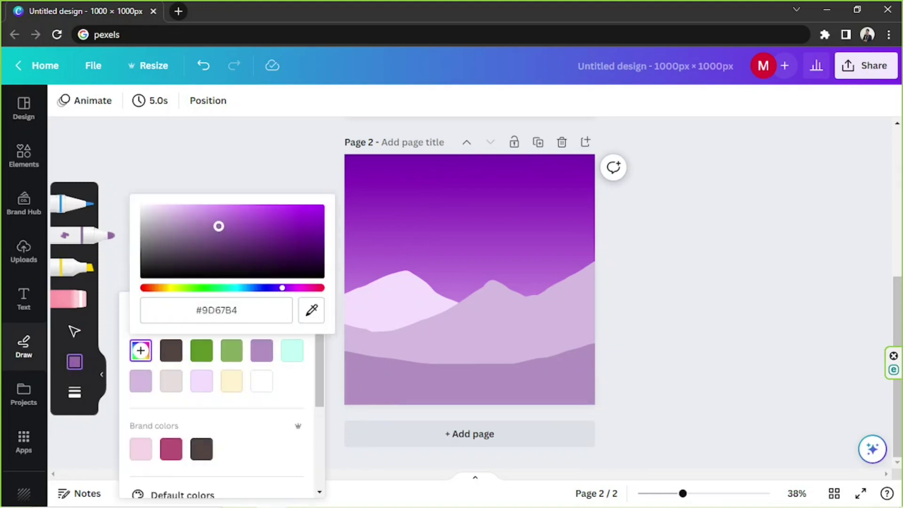
click(478, 379)
mouse_move(523, 402)
mouse_down()
mouse_move(588, 371)
mouse_move(564, 377)
mouse_move(589, 401)
mouse_move(516, 409)
mouse_move(578, 378)
mouse_up()
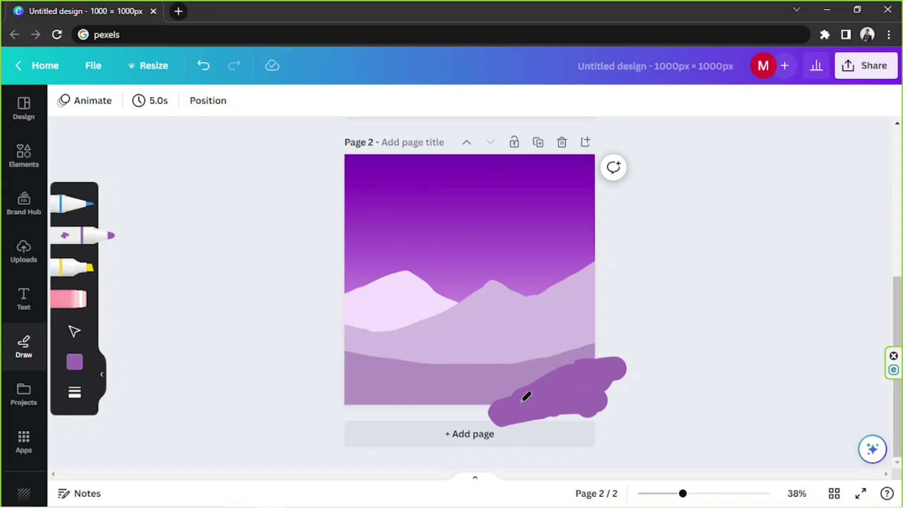
drag(526, 395, 484, 408)
mouse_move(555, 381)
mouse_down()
mouse_move(605, 352)
mouse_move(613, 374)
mouse_up()
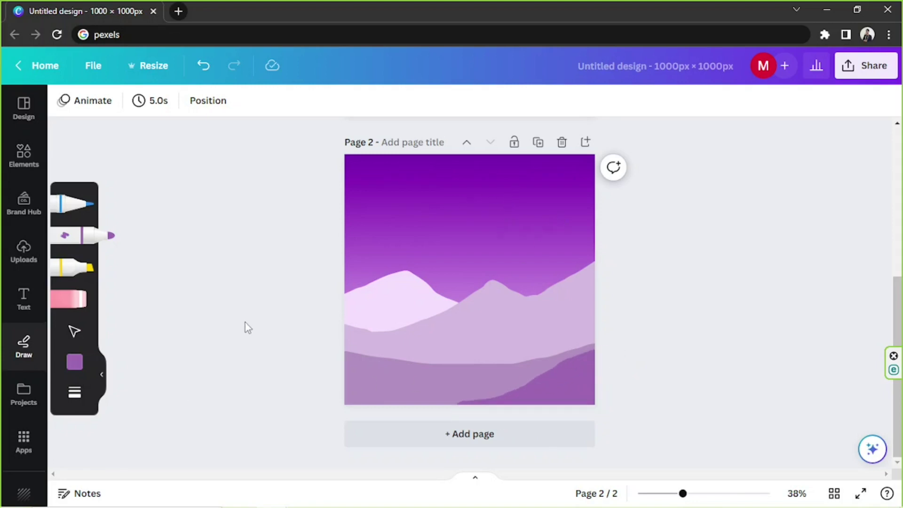
- Set the marker colour to a very dark purple and its weight to 45
click(74, 361)
click(140, 351)
drag(217, 226, 273, 256)
drag(264, 287, 282, 288)
click(90, 244)
click(74, 391)
click(258, 412)
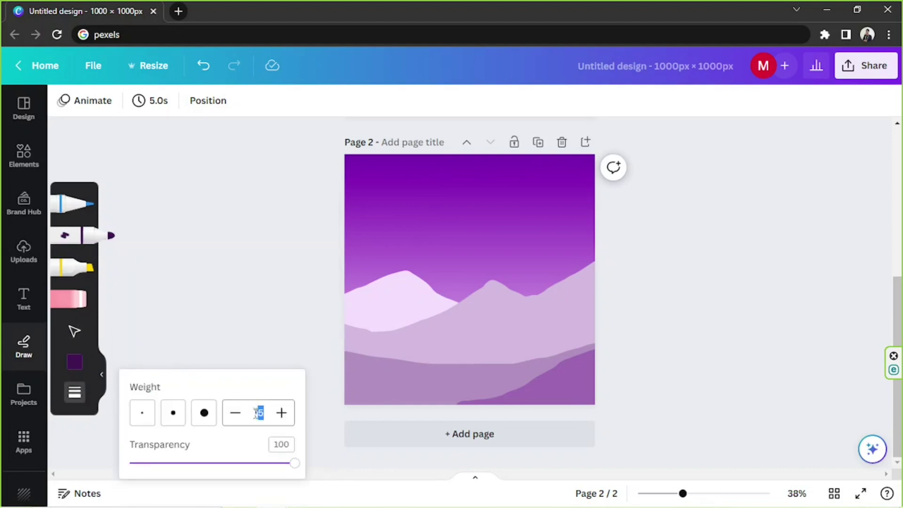
text(45)
- Draw a large, filled foliage mass with a bumpy outline along the page's left side, from the upper sky to the foreground hill
click(358, 217)
drag(352, 218, 352, 226)
scroll(358, 209, up, 2)
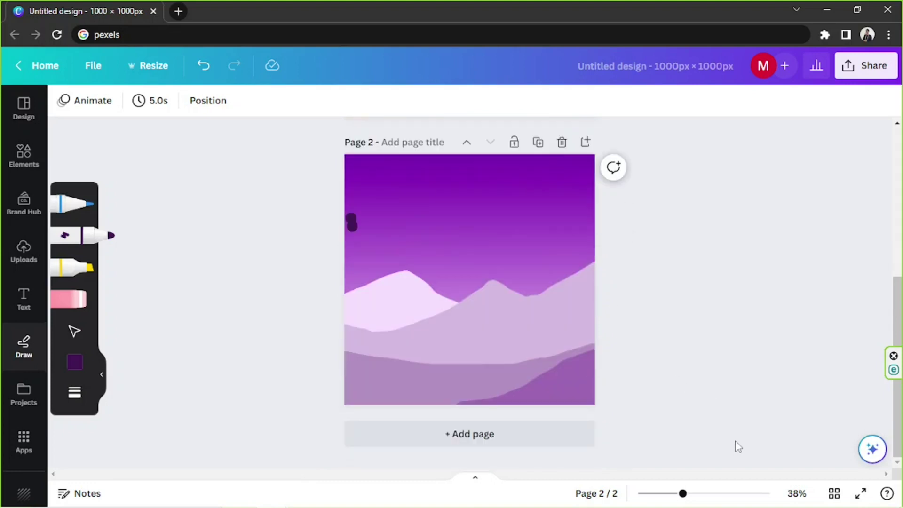
click(712, 493)
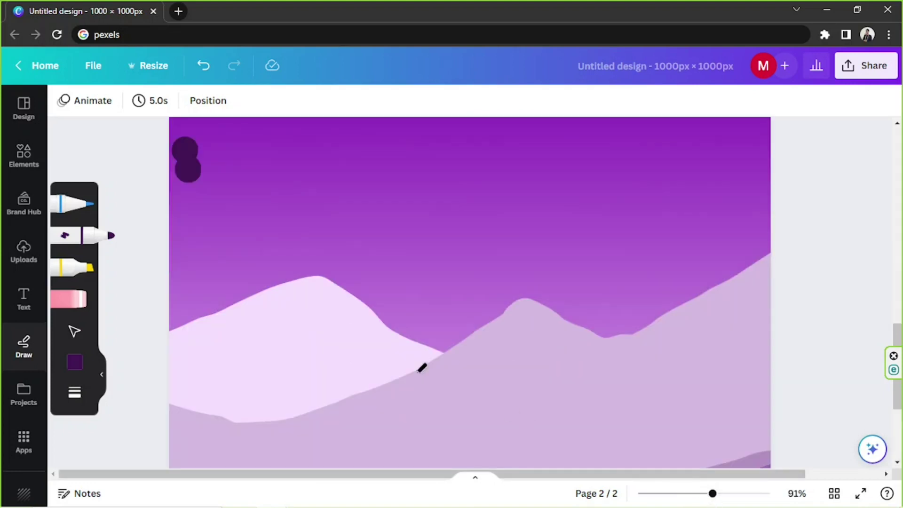
scroll(245, 292, up, 3)
mouse_move(191, 258)
mouse_down()
mouse_move(200, 279)
mouse_move(203, 311)
mouse_move(241, 286)
mouse_move(205, 255)
mouse_move(230, 272)
mouse_move(188, 268)
mouse_move(230, 305)
mouse_move(267, 295)
mouse_move(296, 353)
mouse_move(345, 393)
mouse_move(293, 353)
mouse_move(226, 325)
mouse_move(209, 335)
mouse_up()
scroll(201, 292, down, 2)
scroll(209, 335, down, 5)
mouse_move(326, 289)
mouse_down()
mouse_move(356, 313)
mouse_move(353, 337)
mouse_move(385, 347)
mouse_move(352, 363)
mouse_move(425, 403)
mouse_move(391, 402)
mouse_move(413, 395)
mouse_up()
mouse_move(396, 359)
mouse_down()
mouse_move(375, 367)
mouse_move(331, 313)
mouse_move(328, 342)
mouse_move(361, 359)
mouse_move(335, 380)
mouse_move(280, 387)
mouse_move(384, 389)
mouse_move(357, 400)
mouse_move(389, 392)
mouse_move(357, 383)
mouse_move(324, 351)
mouse_move(318, 324)
mouse_move(371, 352)
mouse_move(362, 344)
mouse_move(394, 345)
mouse_move(376, 354)
mouse_move(376, 365)
mouse_move(360, 352)
mouse_move(380, 341)
mouse_move(327, 365)
mouse_move(350, 344)
mouse_move(323, 348)
mouse_move(325, 360)
mouse_move(298, 368)
mouse_move(332, 363)
mouse_move(337, 372)
mouse_move(298, 387)
mouse_move(352, 366)
mouse_move(323, 378)
mouse_up()
scroll(322, 324, down, 2)
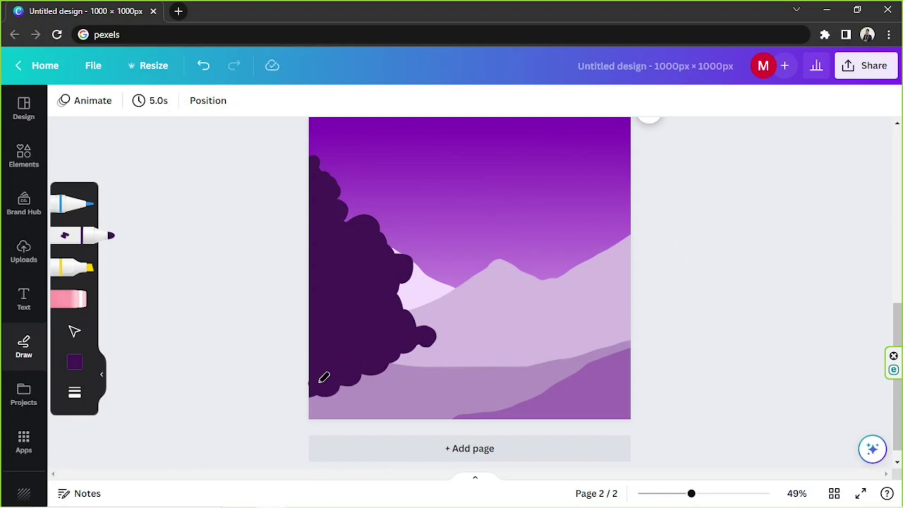
- Extend the dark foliage down to the page's bottom edge with a bumpy outline tapering toward the middle
mouse_move(410, 422)
mouse_down()
mouse_move(375, 389)
mouse_move(387, 393)
mouse_move(303, 400)
mouse_move(402, 414)
mouse_up()
mouse_move(407, 410)
mouse_down()
mouse_move(425, 405)
mouse_move(434, 416)
mouse_move(478, 420)
mouse_up()
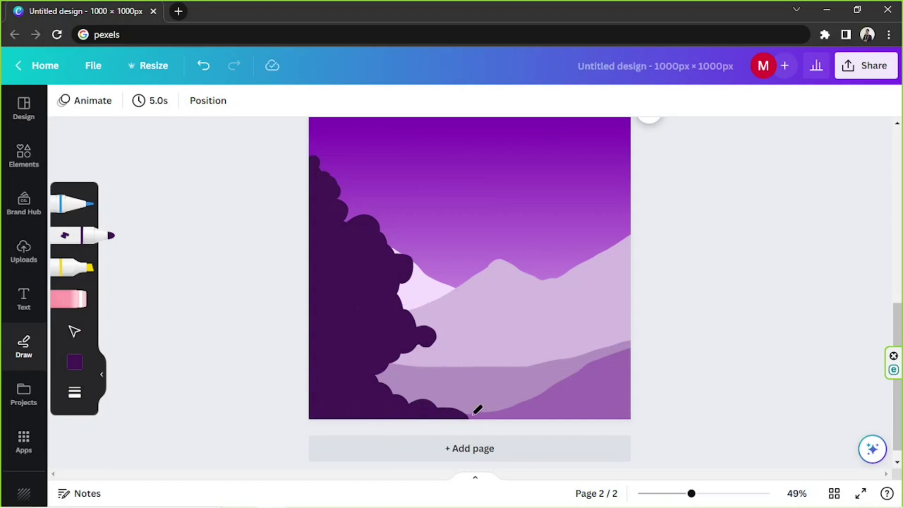
mouse_move(376, 359)
mouse_down()
mouse_move(395, 386)
mouse_move(418, 382)
mouse_move(447, 399)
mouse_up()
scroll(442, 389, up, 1)
scroll(437, 291, down, 1)
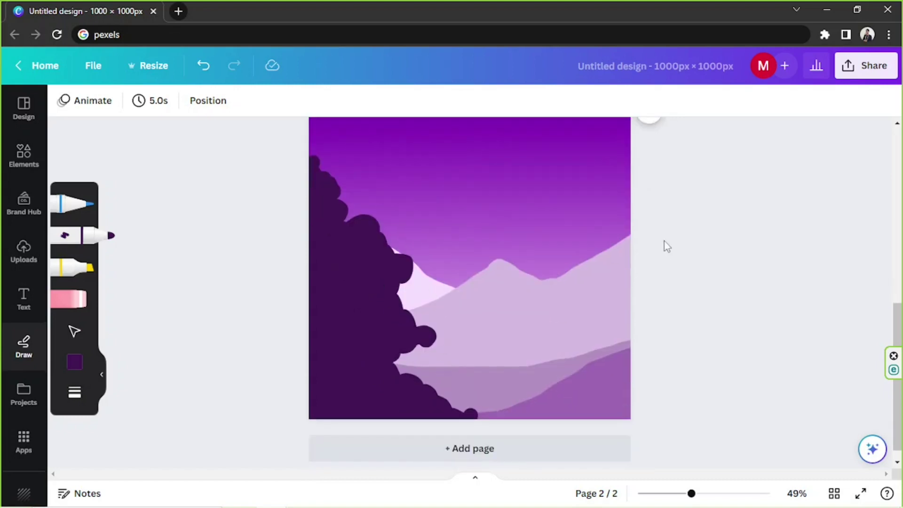
- Set the marker colour to the lighter purple #703389 and its weight to 15, undoing the test stroke
click(78, 365)
click(141, 351)
drag(254, 256, 255, 238)
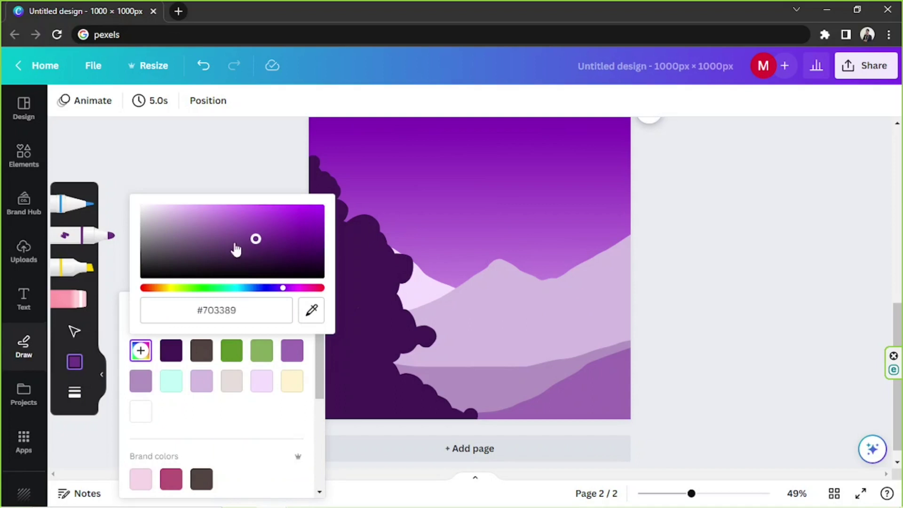
click(74, 392)
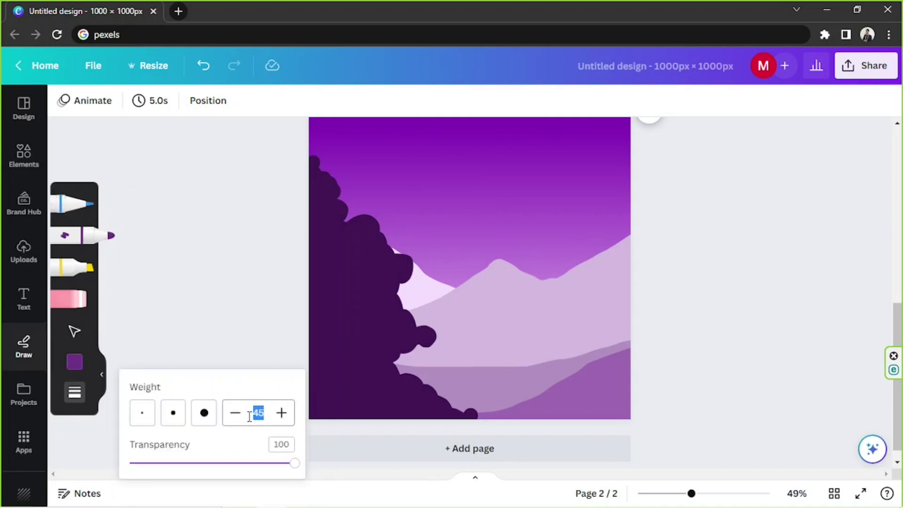
drag(581, 245, 584, 248)
key(ctrl+z)
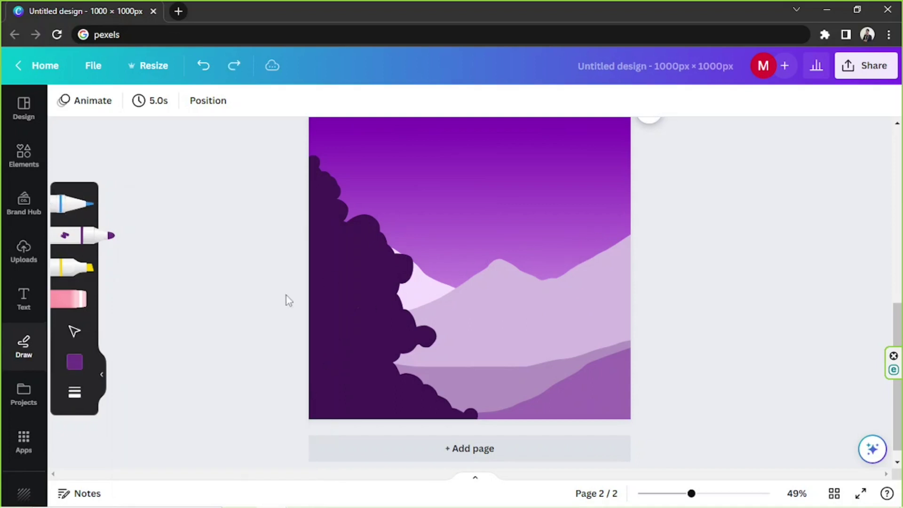
click(74, 392)
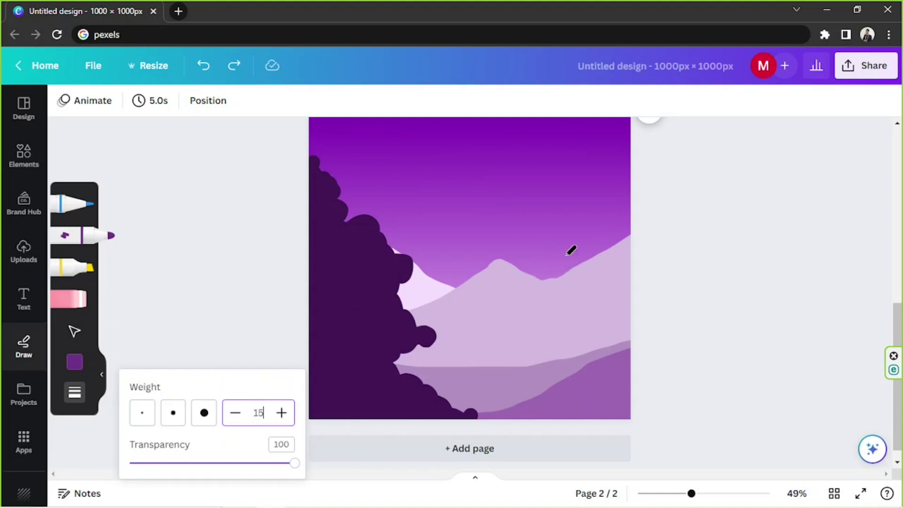
- Draw a tall, filled pine tree with jagged branches on the ridge near the page's right edge
click(602, 255)
click(729, 493)
scroll(644, 486, right, 5)
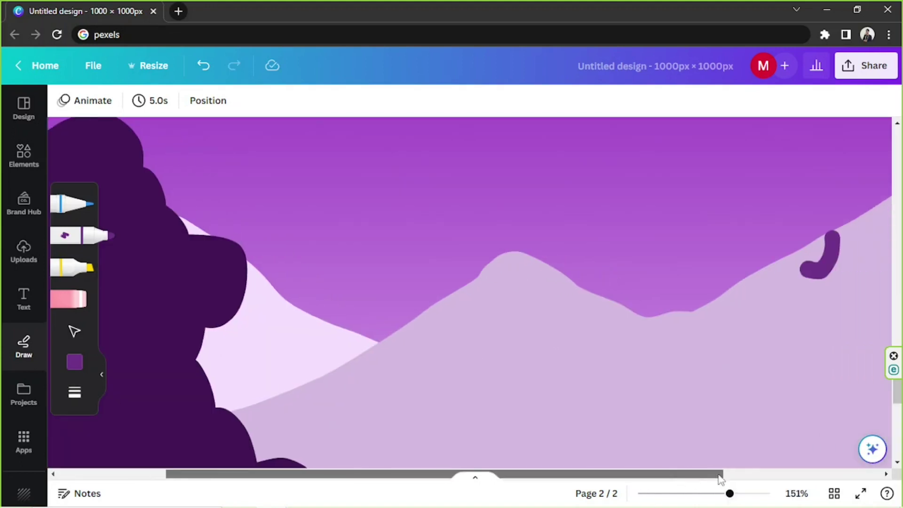
mouse_move(616, 282)
mouse_down()
mouse_move(648, 242)
mouse_move(617, 274)
mouse_move(645, 238)
mouse_move(643, 261)
mouse_move(616, 279)
mouse_move(637, 321)
mouse_move(597, 368)
mouse_move(641, 384)
mouse_move(599, 425)
mouse_move(601, 459)
mouse_move(571, 466)
mouse_up()
scroll(628, 296, down, 1)
mouse_move(651, 186)
mouse_down()
mouse_move(680, 220)
mouse_move(669, 249)
mouse_move(700, 287)
mouse_move(667, 292)
mouse_move(711, 331)
mouse_move(686, 343)
mouse_move(712, 393)
mouse_move(689, 404)
mouse_move(592, 403)
mouse_move(644, 381)
mouse_move(646, 394)
mouse_move(685, 393)
mouse_move(631, 348)
mouse_move(643, 303)
mouse_move(637, 231)
mouse_move(659, 208)
mouse_move(663, 361)
mouse_move(652, 374)
mouse_move(643, 363)
mouse_move(662, 332)
mouse_move(672, 381)
mouse_up()
scroll(668, 376, down, 5)
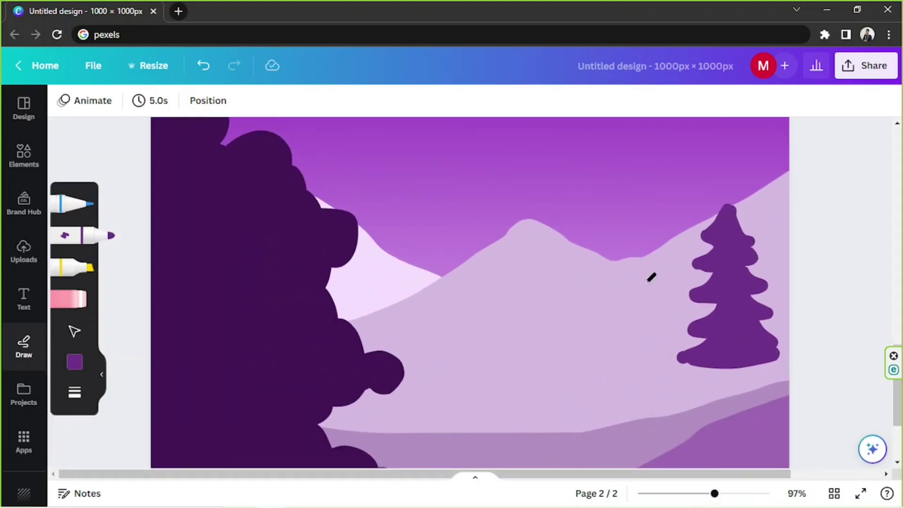
- Set the marker weight to 10 and draw a smaller, filled pine tree to the left of the tall one
click(74, 392)
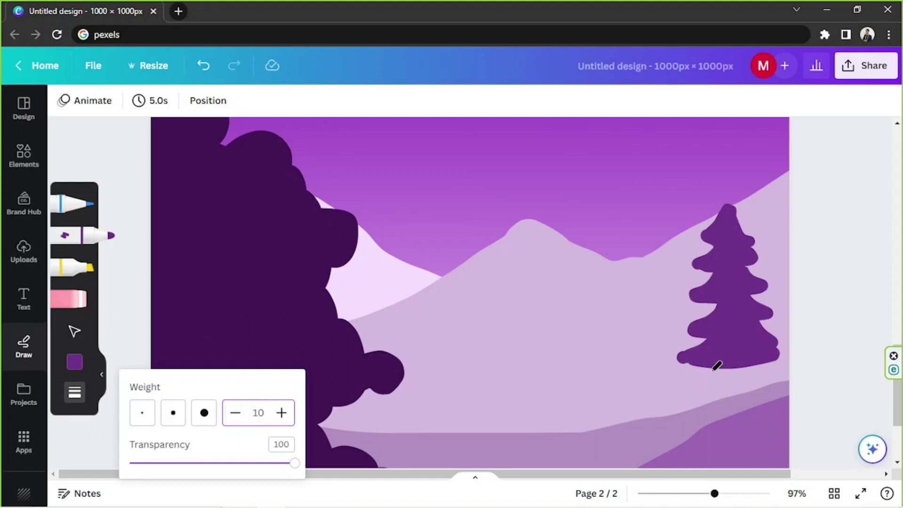
drag(649, 262, 645, 276)
mouse_move(641, 310)
mouse_down()
mouse_move(625, 340)
mouse_move(640, 344)
mouse_move(626, 357)
mouse_move(677, 347)
mouse_up()
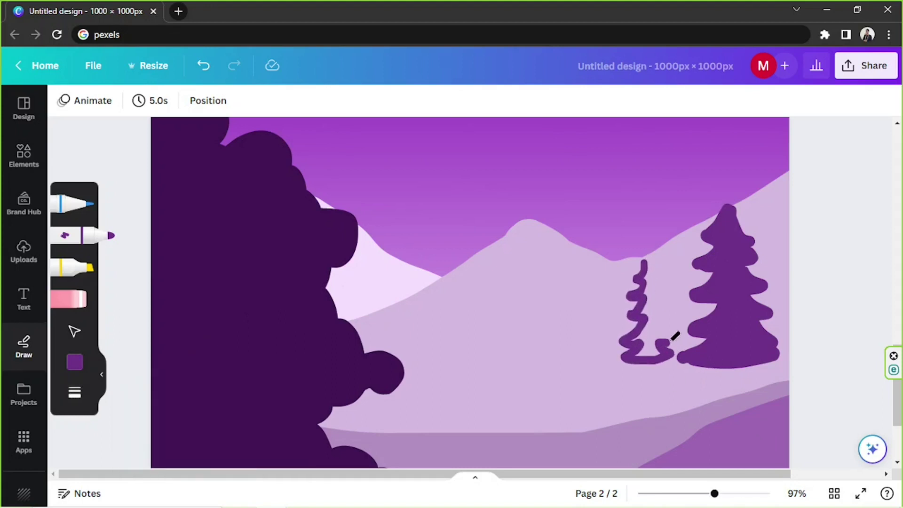
drag(650, 277, 645, 262)
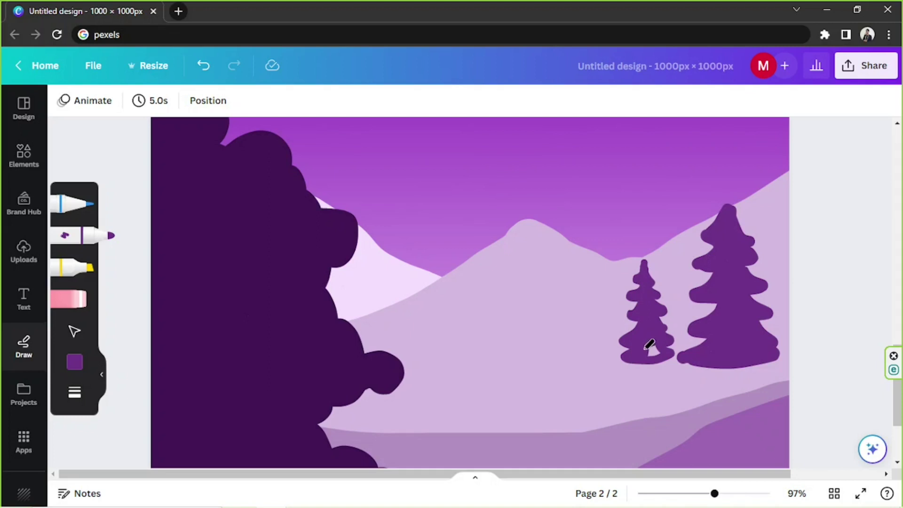
- Draw a partial pine at the page's right edge and a tiny pine between the two existing trees
mouse_move(782, 272)
mouse_down()
mouse_move(774, 313)
mouse_move(786, 316)
mouse_move(774, 329)
mouse_move(786, 331)
mouse_move(785, 260)
mouse_move(789, 329)
mouse_up()
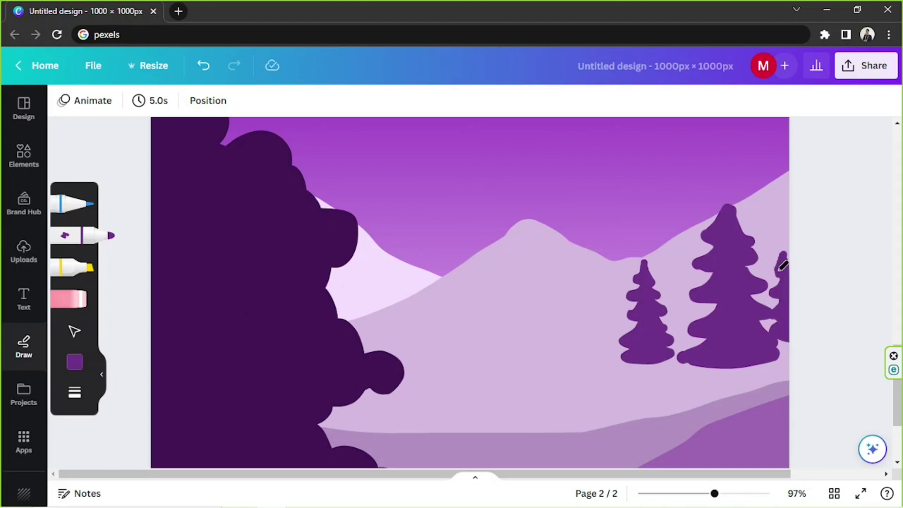
scroll(685, 308, down, 2)
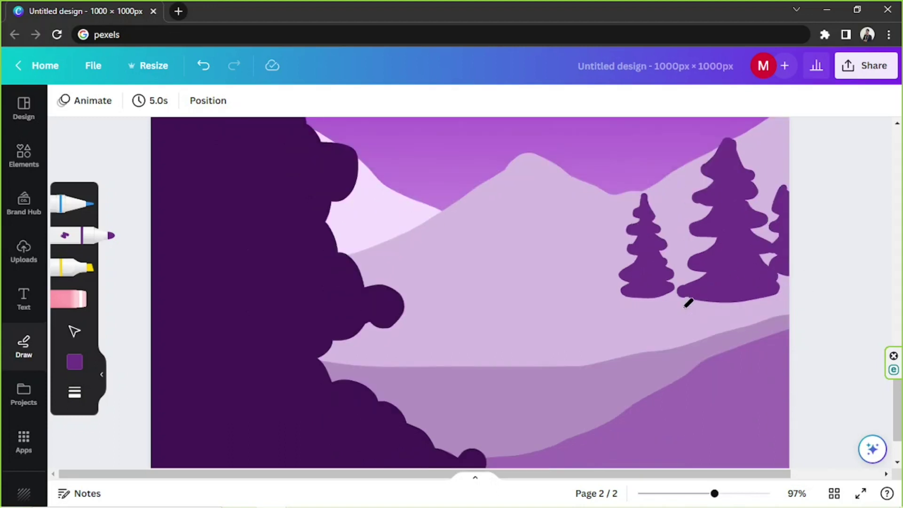
drag(682, 221, 687, 234)
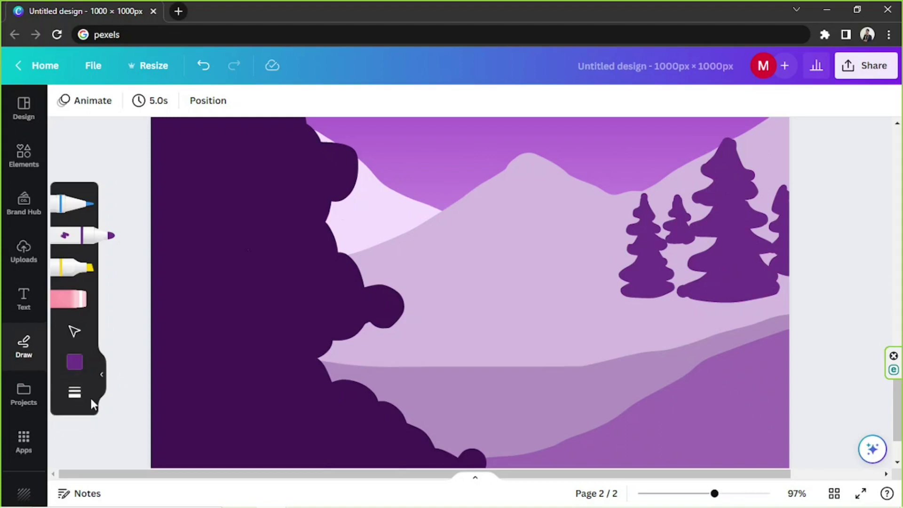
- Adjust the marker weight and set its colour to the darker purple #5B2372, undoing the test stroke
click(75, 393)
click(256, 413)
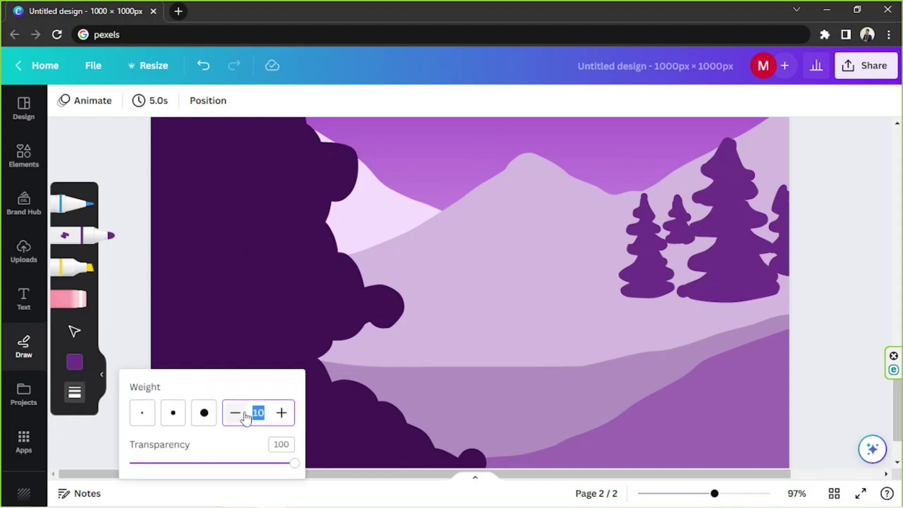
click(74, 362)
click(140, 351)
drag(258, 247, 277, 233)
drag(763, 151, 762, 178)
key(ctrl+z)
click(74, 362)
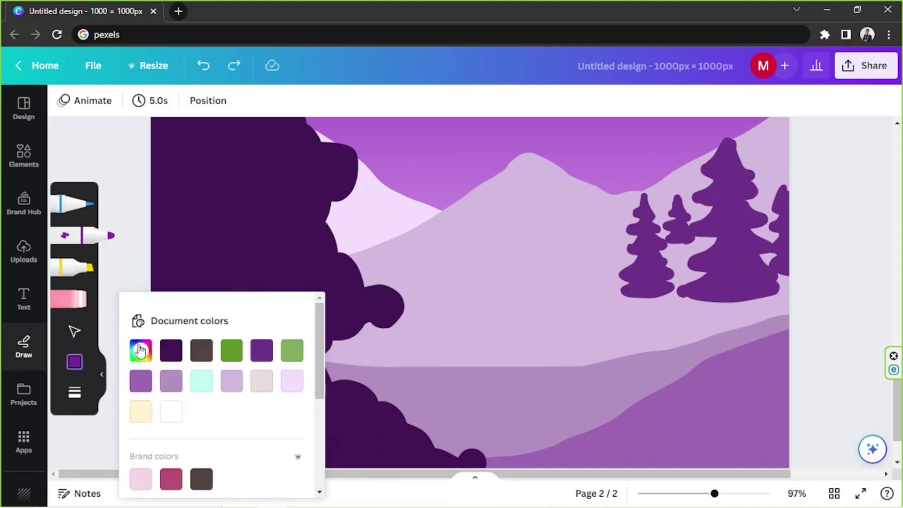
click(140, 351)
mouse_move(276, 231)
mouse_down()
mouse_move(256, 237)
mouse_move(268, 245)
mouse_up()
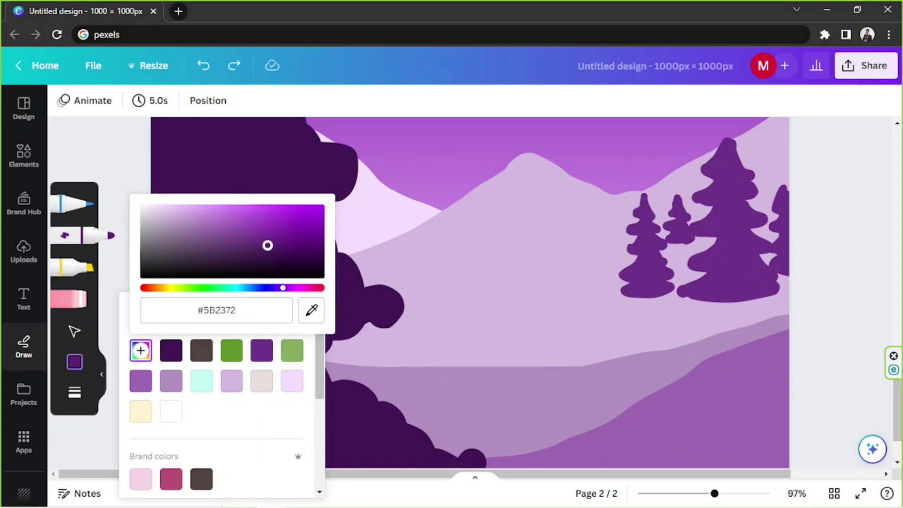
- Draw the jagged left outline of a large foreground pine, from the tall tree's base down to the bottom edge
mouse_move(743, 244)
mouse_down()
mouse_move(716, 280)
mouse_move(730, 301)
mouse_move(726, 319)
mouse_move(684, 367)
mouse_move(705, 380)
mouse_move(680, 413)
mouse_move(679, 456)
mouse_move(627, 470)
mouse_up()
scroll(675, 373, down, 2)
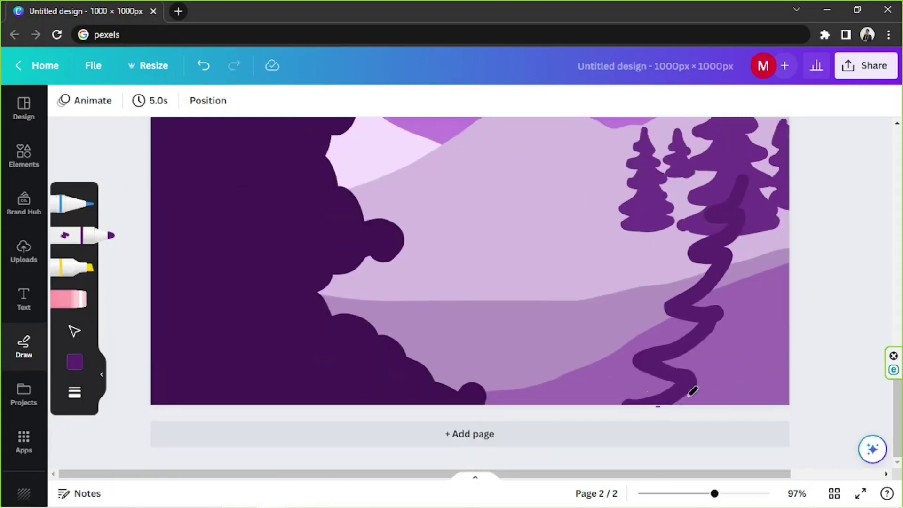
mouse_move(755, 321)
mouse_down()
mouse_move(719, 346)
mouse_move(714, 371)
mouse_up()
- Increase the marker weight to 89 and fill the foreground pine's lower body out to the page's right edge
click(74, 392)
click(235, 412)
mouse_move(761, 212)
mouse_down()
mouse_move(750, 184)
mouse_move(767, 220)
mouse_move(752, 352)
mouse_move(773, 329)
mouse_move(743, 397)
mouse_move(739, 358)
mouse_up()
key(ctrl+z)
- Reduce the marker weight, draw the foreground pine's pointed top and fill the gaps between its branches
click(74, 393)
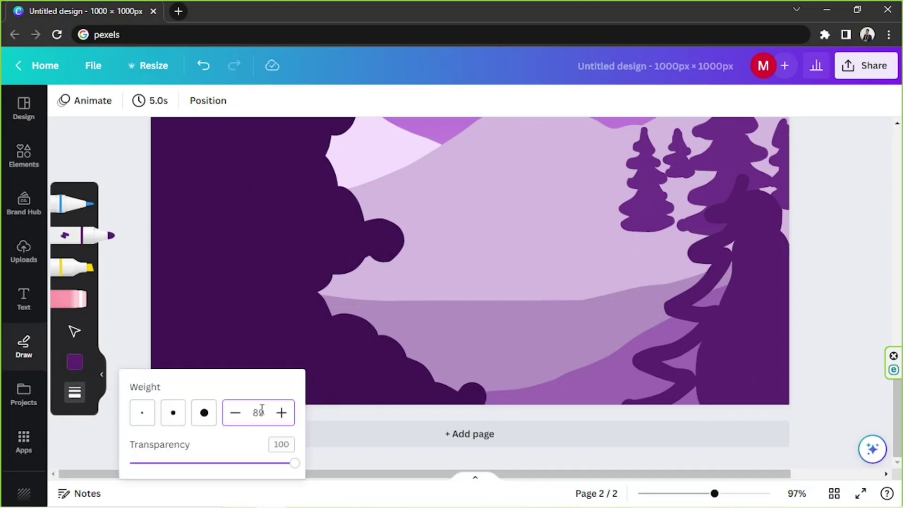
click(750, 176)
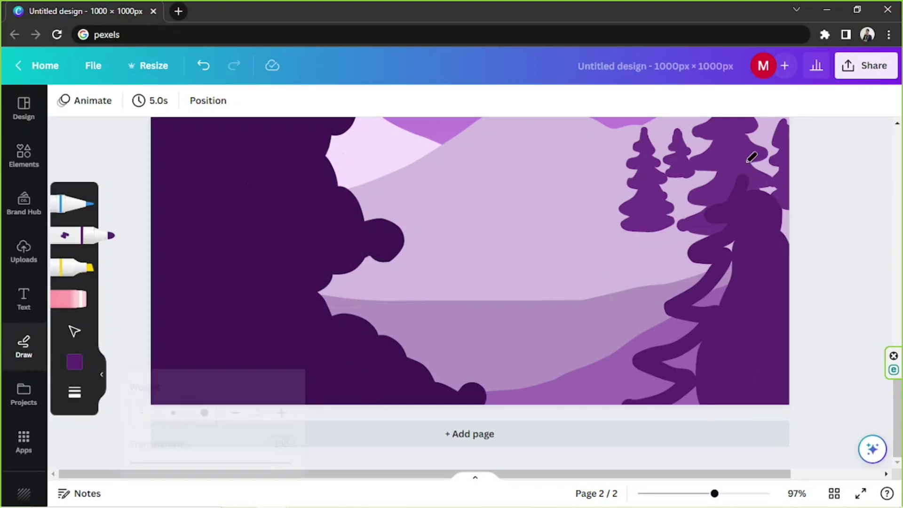
click(74, 393)
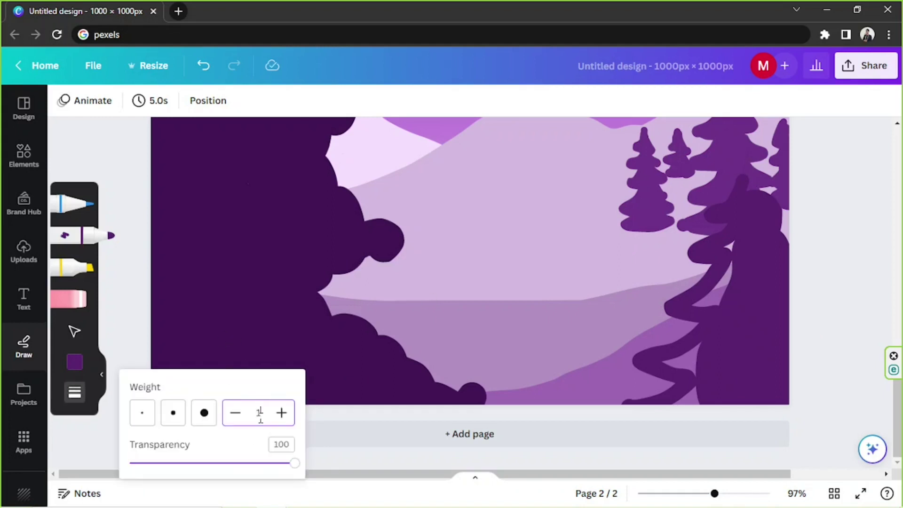
mouse_move(749, 158)
mouse_down()
mouse_move(721, 185)
mouse_move(747, 198)
mouse_move(700, 226)
mouse_move(745, 209)
mouse_move(747, 145)
mouse_move(757, 179)
mouse_move(793, 211)
mouse_move(778, 233)
mouse_move(786, 232)
mouse_move(731, 249)
mouse_move(703, 306)
mouse_up()
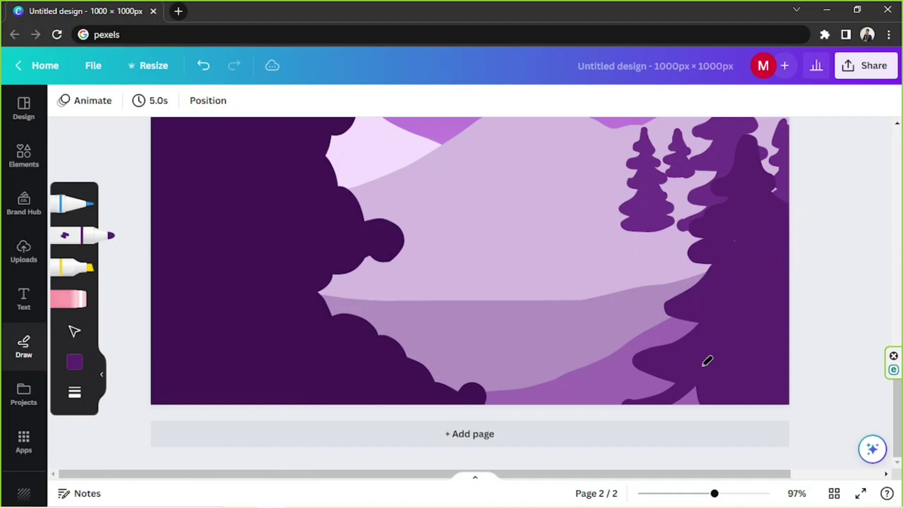
- Adjust the marker weight and paint a lighter, rounded band along the upper and middle edge of the dark foliage
mouse_move(714, 494)
mouse_down()
mouse_move(677, 494)
mouse_move(710, 493)
mouse_up()
click(75, 392)
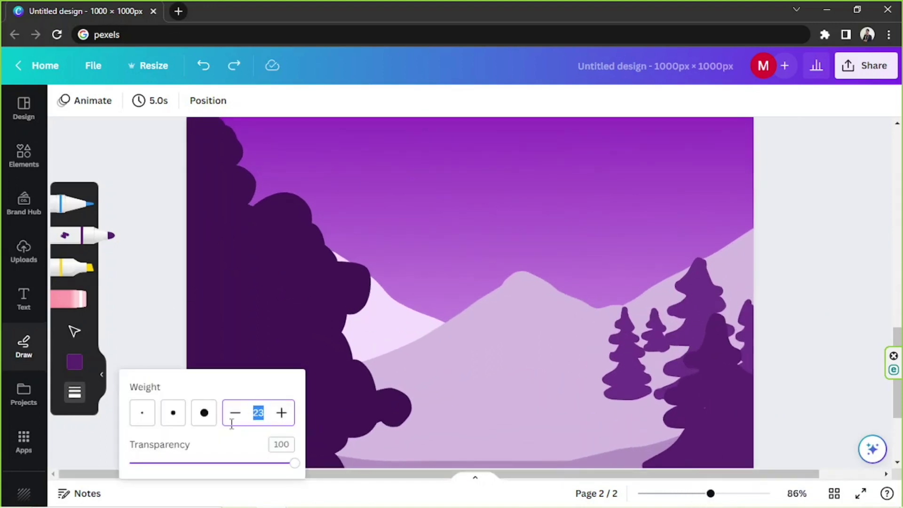
scroll(198, 155, up, 3)
mouse_move(197, 155)
mouse_down()
mouse_move(206, 196)
mouse_move(224, 208)
mouse_move(236, 283)
mouse_move(250, 279)
mouse_move(254, 289)
mouse_move(279, 277)
mouse_move(274, 287)
mouse_move(299, 286)
mouse_move(275, 269)
mouse_move(299, 314)
mouse_move(309, 297)
mouse_move(292, 312)
mouse_move(328, 344)
mouse_move(347, 342)
mouse_move(347, 370)
mouse_move(365, 340)
mouse_move(369, 359)
mouse_up()
scroll(335, 332, down, 3)
mouse_move(334, 332)
mouse_down()
mouse_move(369, 406)
mouse_move(397, 402)
mouse_up()
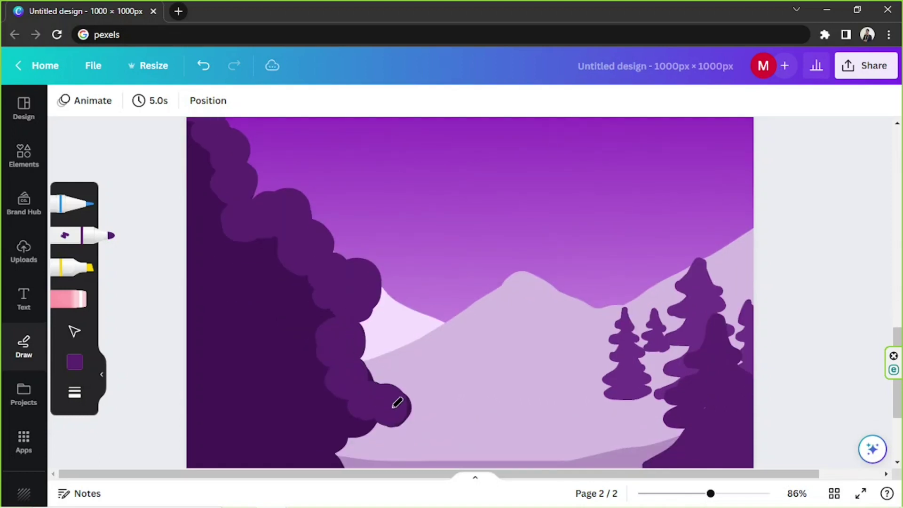
- Continue the lighter, rounded band along the foliage's lower edge down to the page's bottom
scroll(329, 330, down, 5)
drag(304, 317, 308, 314)
mouse_move(314, 356)
mouse_down()
mouse_move(338, 345)
mouse_move(339, 356)
mouse_move(366, 357)
mouse_move(362, 347)
mouse_move(375, 383)
mouse_move(402, 380)
mouse_move(398, 395)
mouse_move(432, 420)
mouse_move(477, 412)
mouse_move(468, 420)
mouse_move(474, 412)
mouse_move(478, 422)
mouse_move(464, 407)
mouse_up()
- Paint lighter, rounded leaf clumps inside the dark foliage along the page's left side
scroll(357, 364, up, 3)
mouse_move(212, 256)
mouse_down()
mouse_move(237, 285)
mouse_move(215, 268)
mouse_move(207, 239)
mouse_move(198, 283)
mouse_move(234, 303)
mouse_move(229, 320)
mouse_move(203, 290)
mouse_move(208, 254)
mouse_move(197, 249)
mouse_move(220, 247)
mouse_up()
scroll(233, 300, down, 3)
mouse_move(222, 287)
mouse_down()
mouse_move(194, 273)
mouse_move(220, 276)
mouse_up()
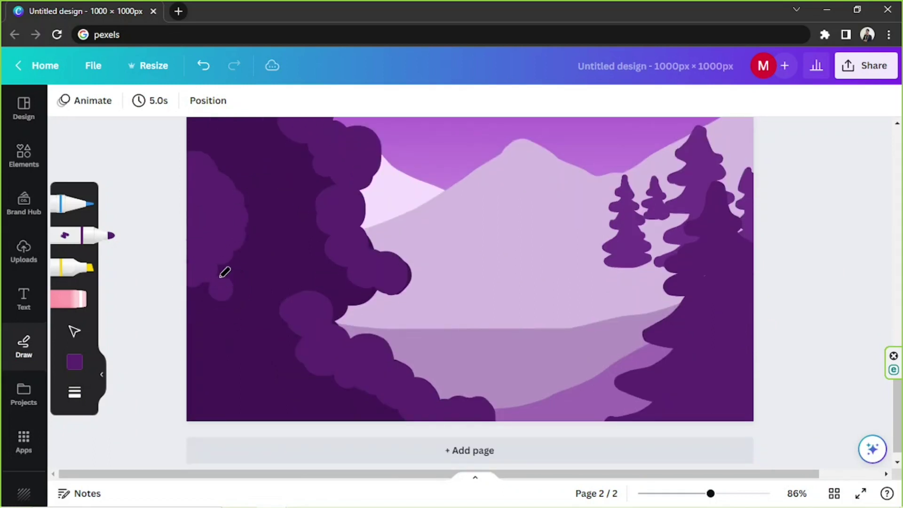
mouse_move(240, 307)
mouse_down()
mouse_move(242, 326)
mouse_move(220, 294)
mouse_move(255, 301)
mouse_up()
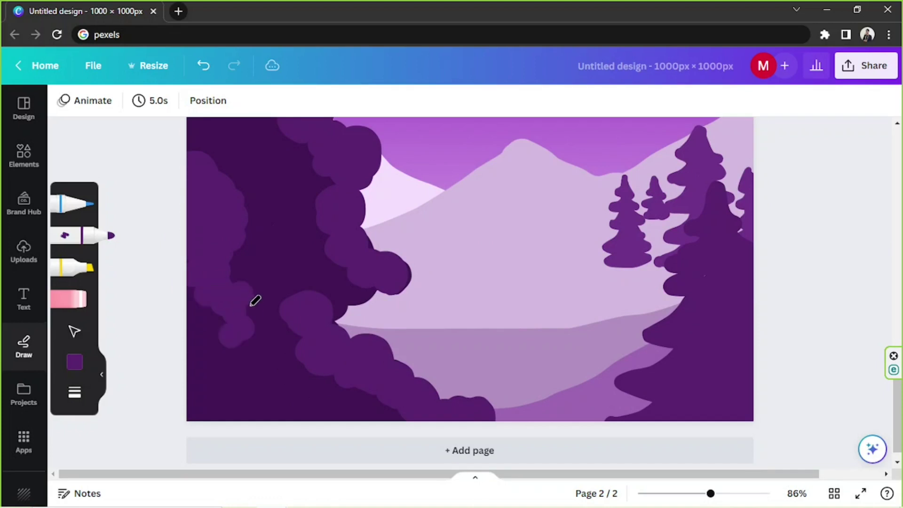
scroll(244, 351, up, 5)
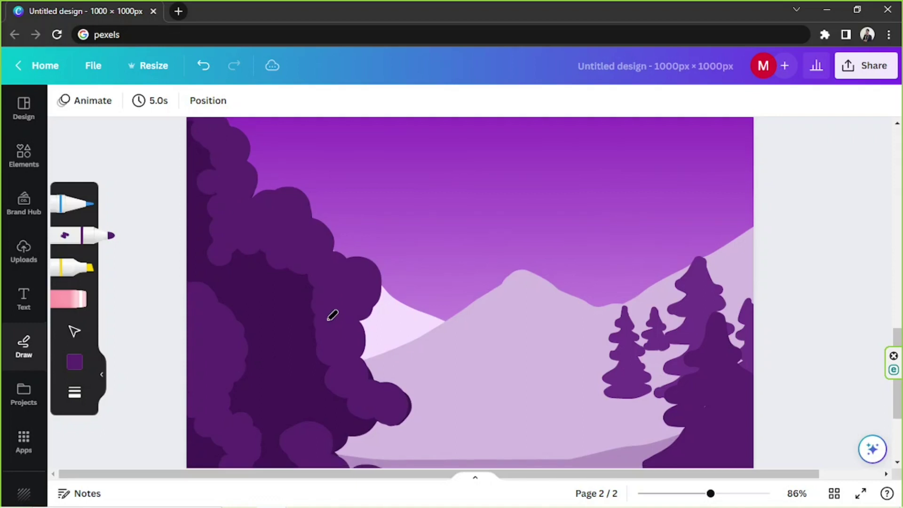
- Reduce the marker weight and dab small rounded leaf shapes along the inner edges of the lighter foliage bands
scroll(364, 356, down, 3)
scroll(300, 349, down, 3)
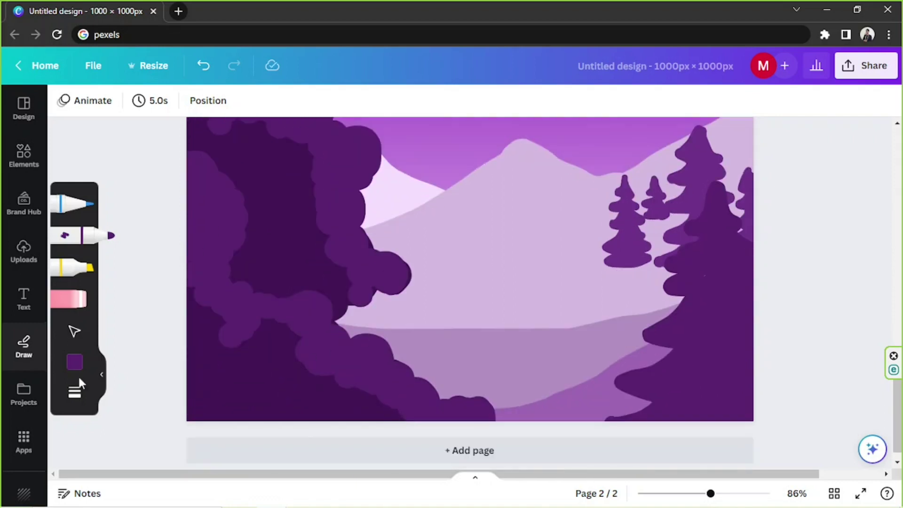
click(75, 392)
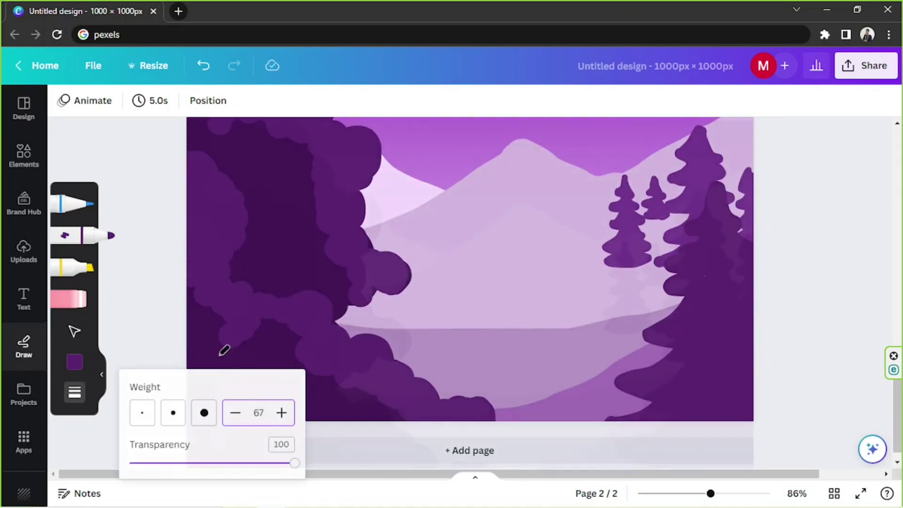
key(ctrl+z)
key(ctrl+a)
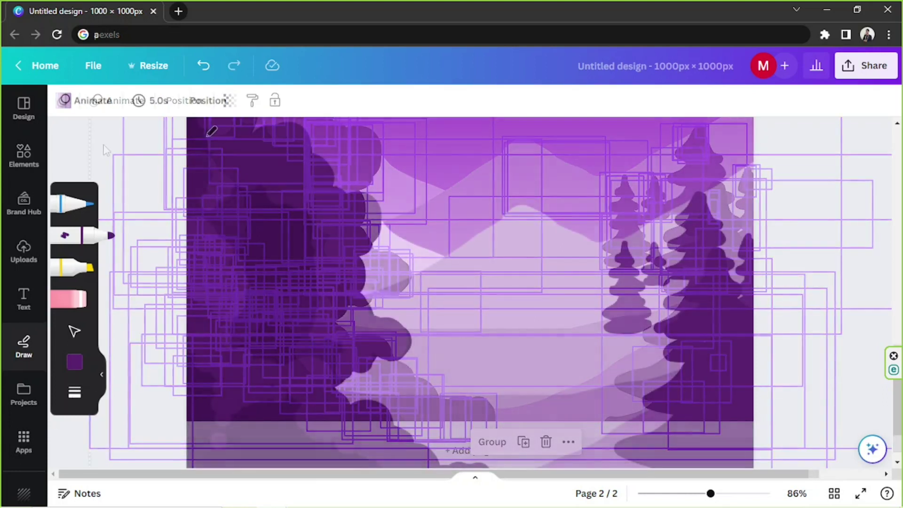
click(246, 187)
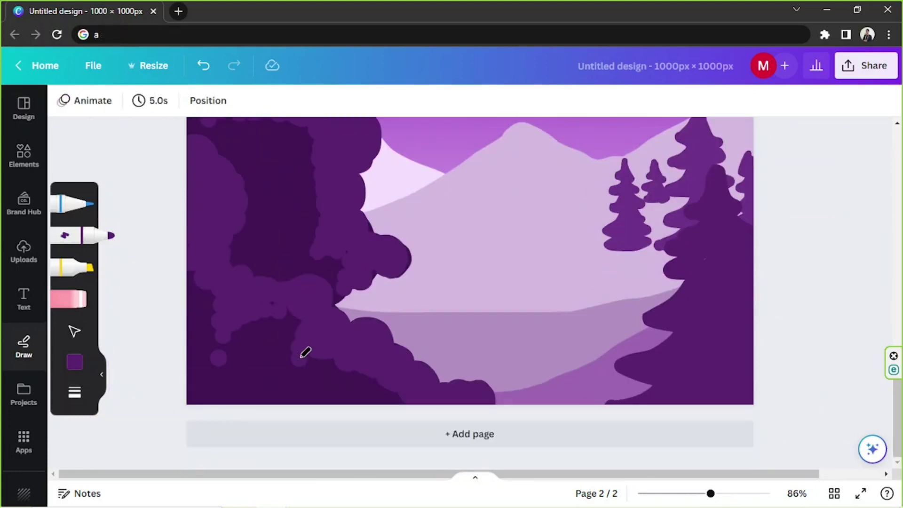
mouse_move(297, 375)
mouse_down()
mouse_move(312, 360)
mouse_move(350, 361)
mouse_up()
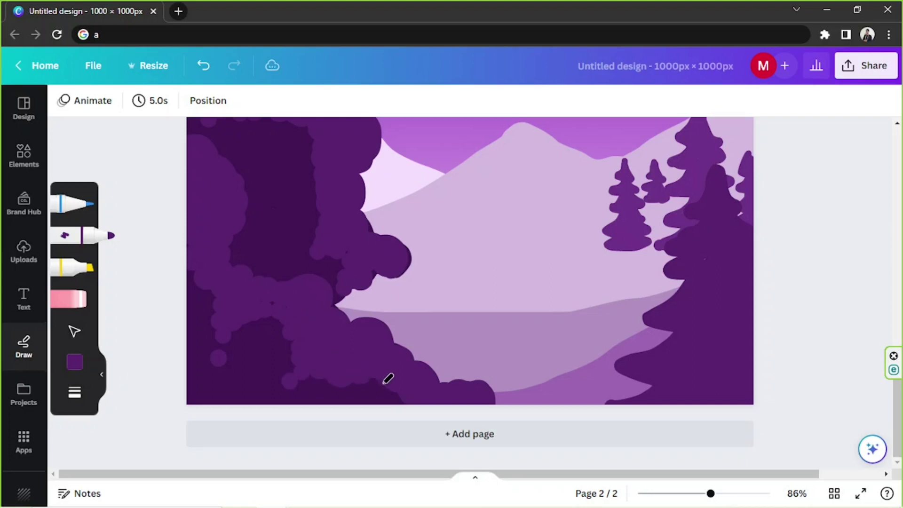
scroll(290, 342, up, 2)
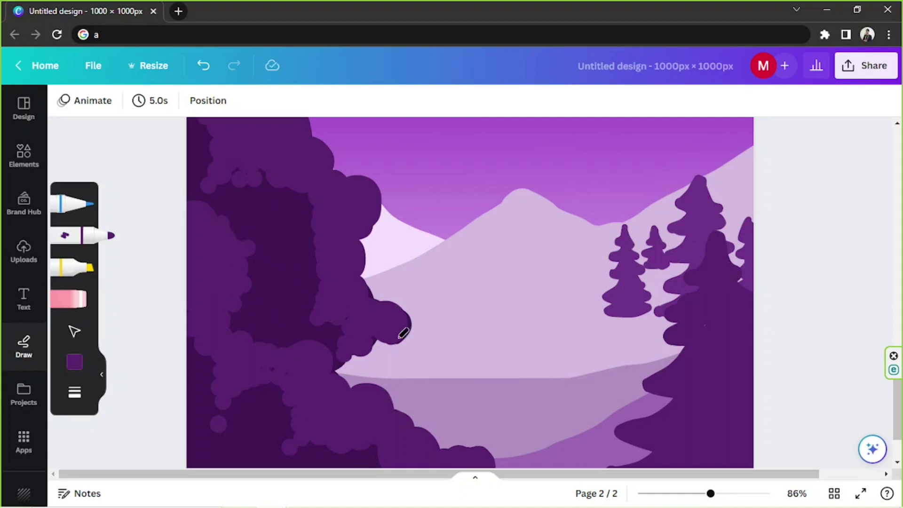
- Set the marker to the pale lilac colour #F8E6FF with a weight of 100
scroll(403, 333, down, 4)
scroll(501, 376, up, 1)
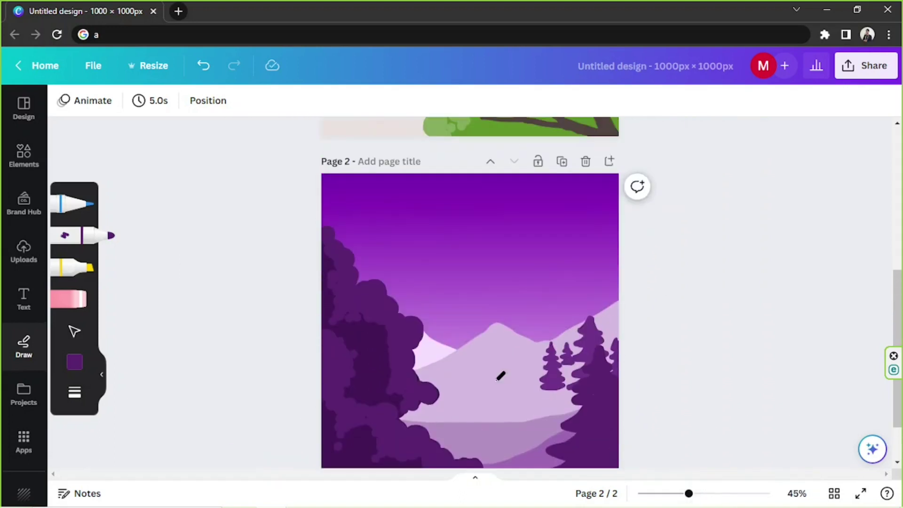
click(74, 362)
click(140, 351)
click(261, 381)
click(140, 351)
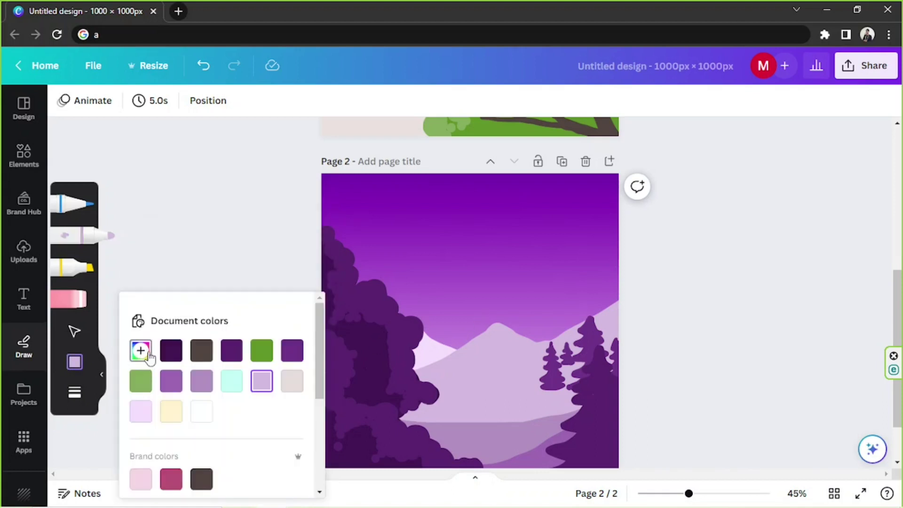
drag(177, 214, 158, 185)
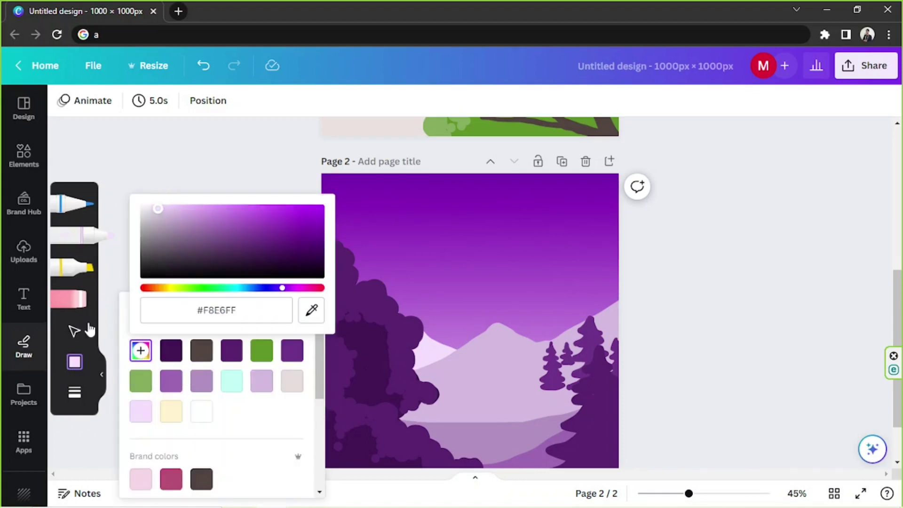
click(75, 392)
drag(267, 413, 247, 415)
key(Return)
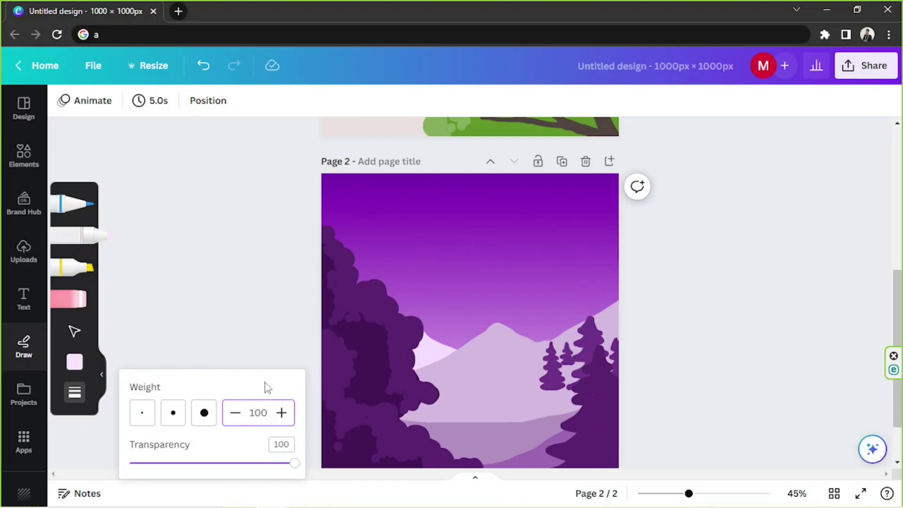
- Place a round pale moon in the sky above the central mountain, undoing and repeating the dot until it is well positioned
click(471, 209)
key(ctrl+z)
click(478, 205)
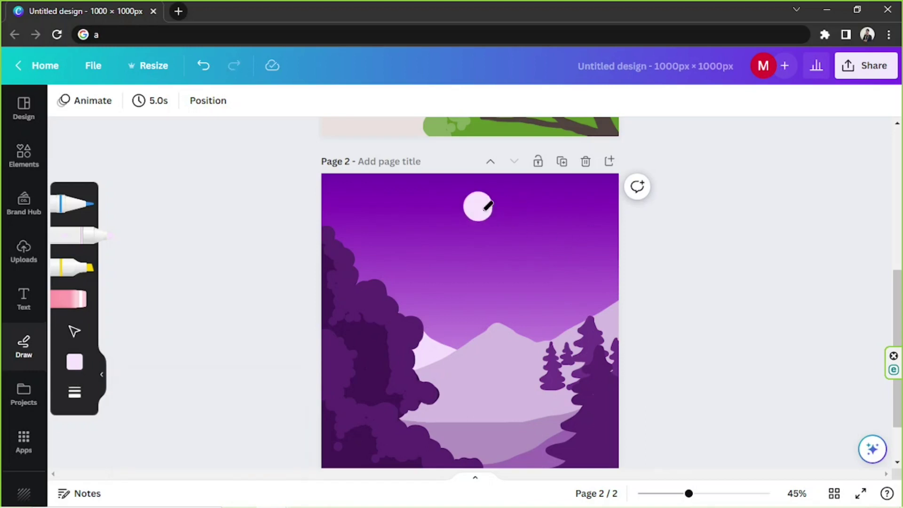
scroll(621, 225, down, 1)
scroll(623, 224, up, 1)
scroll(588, 216, down, 1)
key(ctrl+z)
click(483, 173)
key(ctrl+z)
click(473, 170)
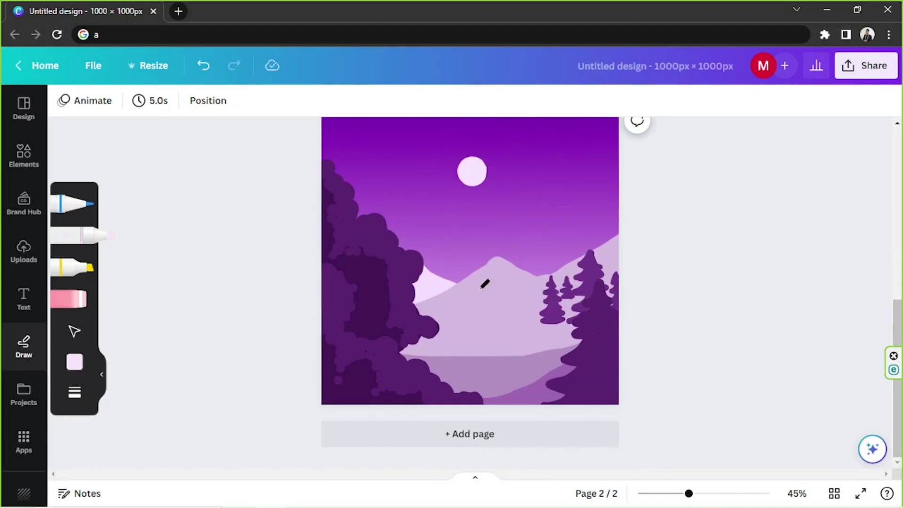
click(75, 300)
click(74, 393)
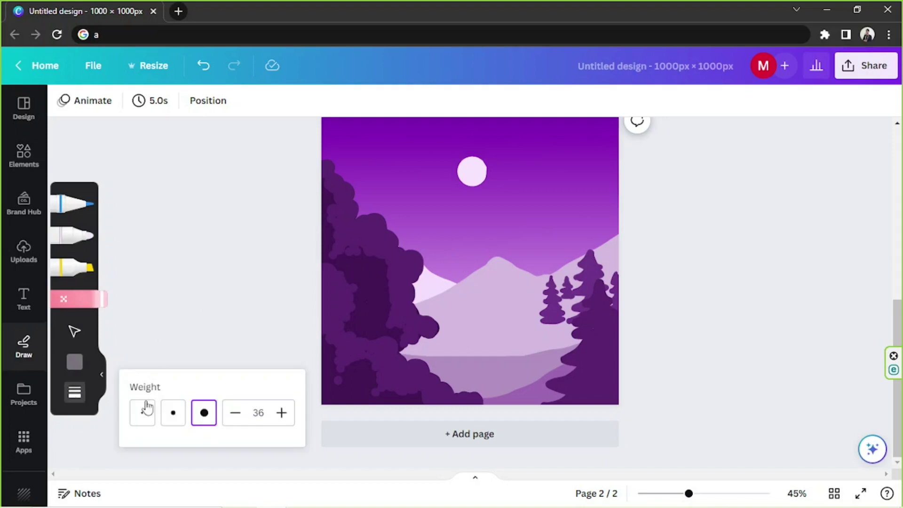
click(76, 365)
- Choose the highlighter and set its colour to the very pale lilac #F9EBFF
click(78, 267)
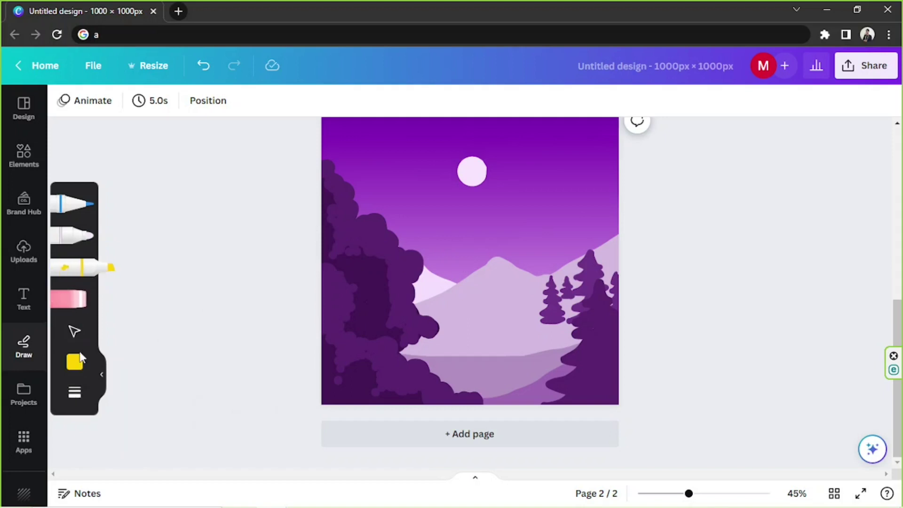
click(74, 361)
click(140, 350)
click(165, 207)
drag(172, 287, 252, 287)
click(324, 316)
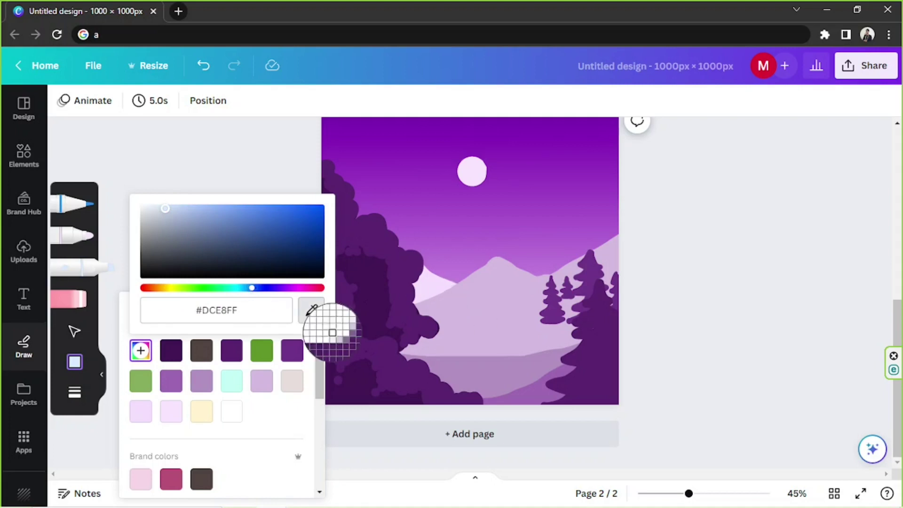
click(439, 278)
click(154, 208)
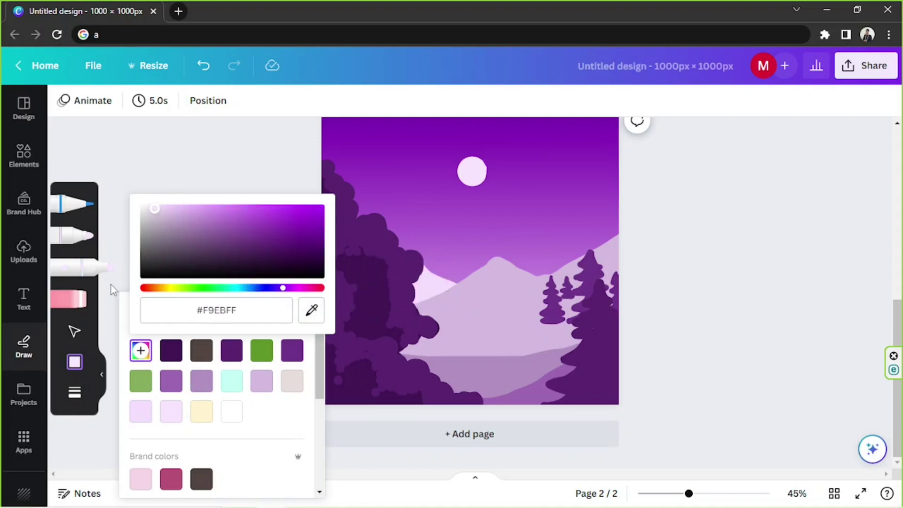
click(75, 362)
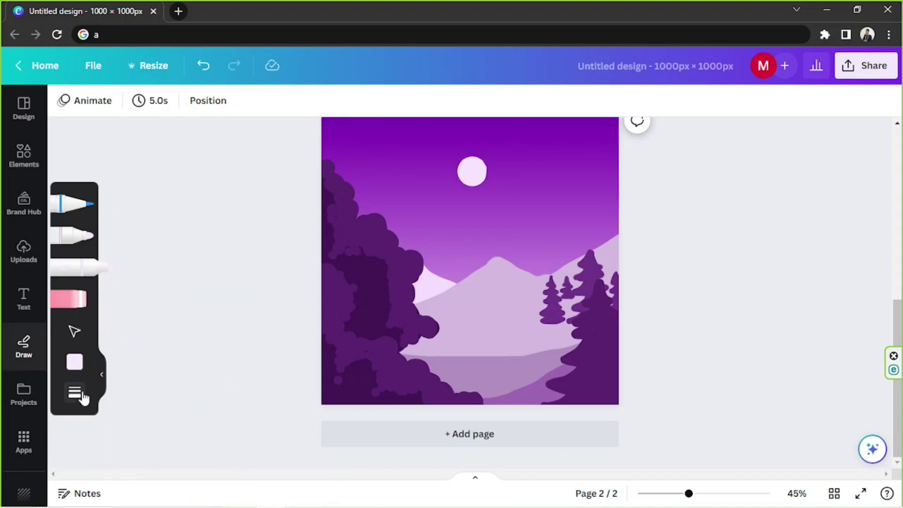
- Set the highlighter weight to 56 and paint translucent puffy clouds rising on the right and left sides of the sky
click(75, 392)
double_click(257, 413)
text(55)
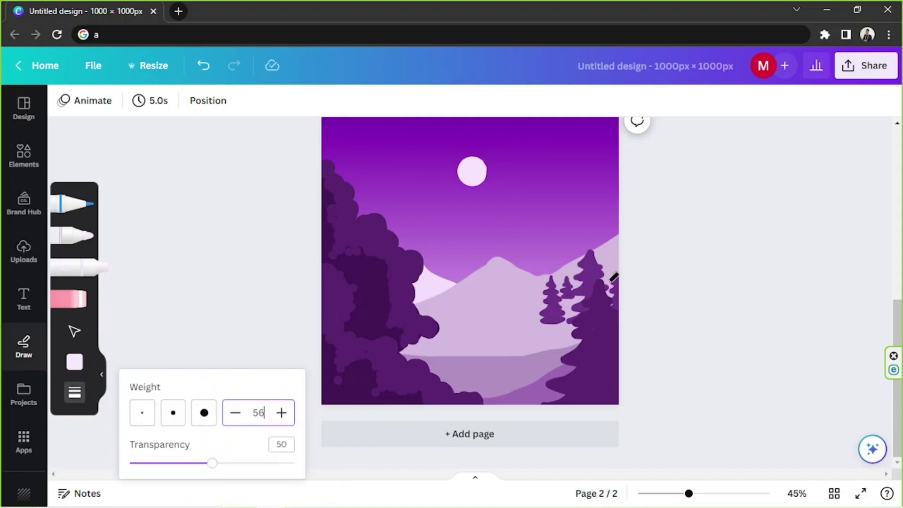
mouse_move(621, 173)
mouse_down()
mouse_move(606, 192)
mouse_move(615, 214)
mouse_move(601, 233)
mouse_move(571, 224)
mouse_move(589, 234)
mouse_move(563, 259)
mouse_move(526, 267)
mouse_move(549, 277)
mouse_move(610, 242)
mouse_move(531, 281)
mouse_move(511, 276)
mouse_move(543, 288)
mouse_move(613, 277)
mouse_up()
mouse_move(372, 135)
mouse_down()
mouse_move(353, 137)
mouse_move(348, 155)
mouse_move(374, 155)
mouse_move(376, 186)
mouse_move(405, 195)
mouse_move(395, 203)
mouse_move(409, 175)
mouse_move(414, 254)
mouse_move(493, 268)
mouse_up()
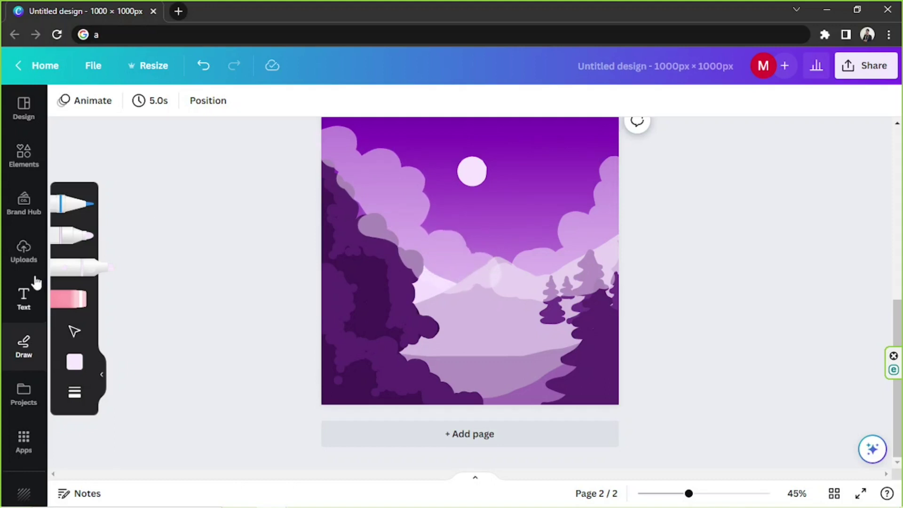
- Send both clouds to the back, behind the mountains, foliage and pine trees
click(73, 331)
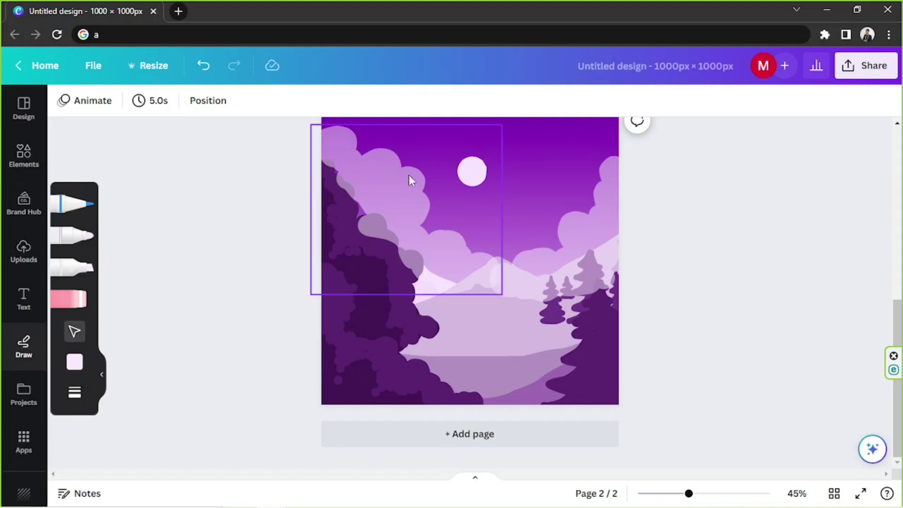
click(408, 174)
right_click(409, 329)
click(184, 100)
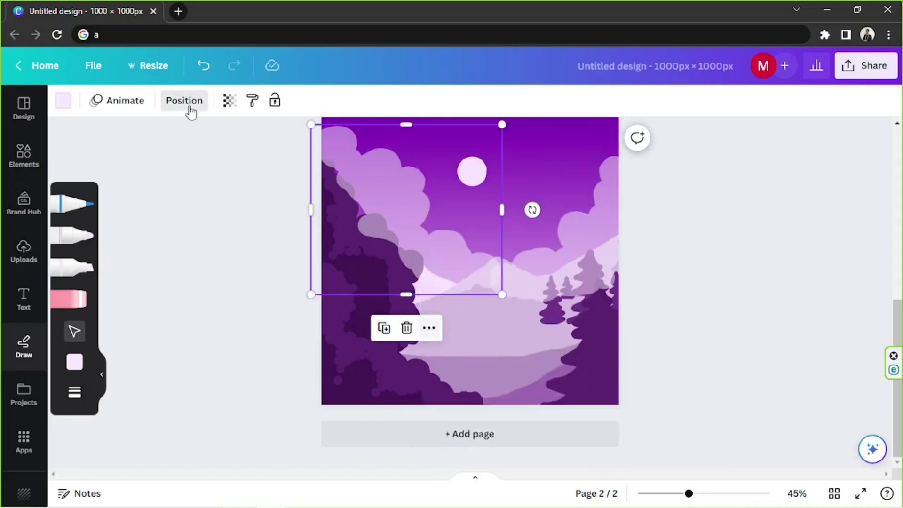
click(202, 161)
click(698, 182)
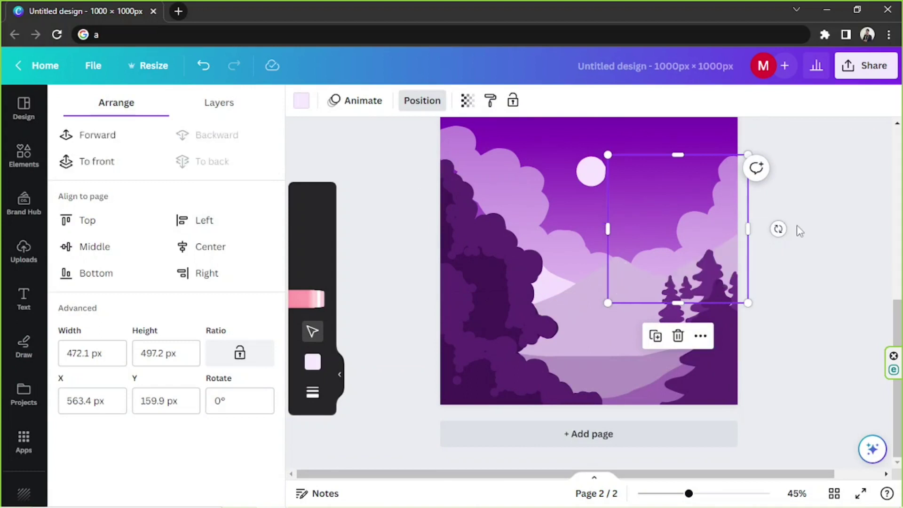
click(796, 228)
key(ctrl+z)
- Set the transparency of the right cloud to 78 and of the left cloud to 90
click(74, 331)
click(598, 180)
click(229, 100)
click(216, 135)
text(78)
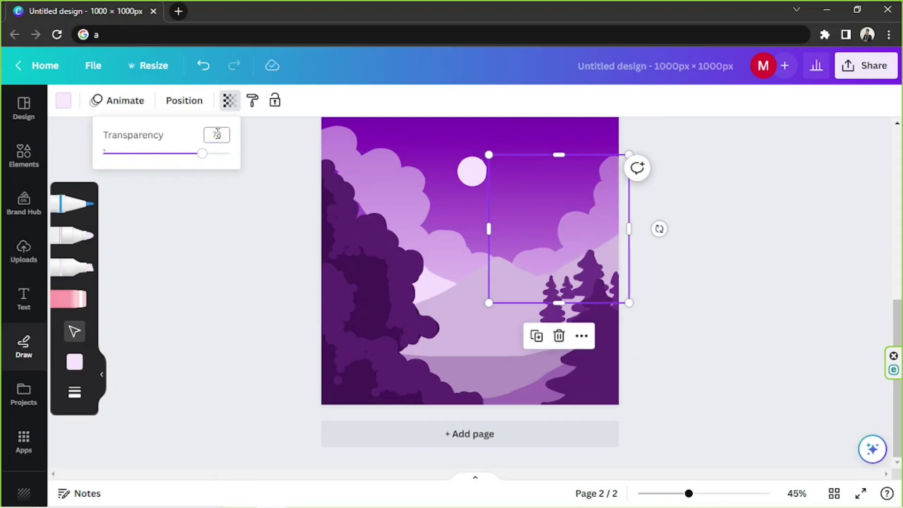
click(401, 173)
click(229, 101)
click(205, 135)
text(80)
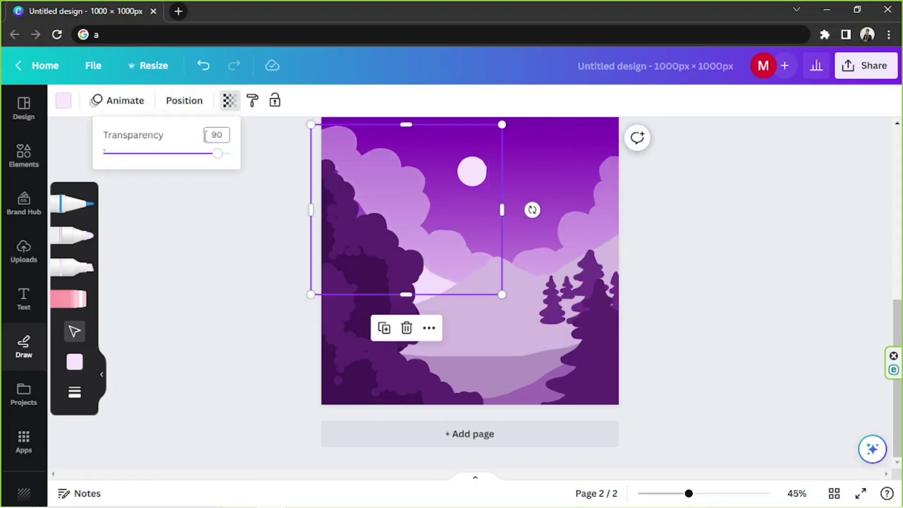
click(704, 216)
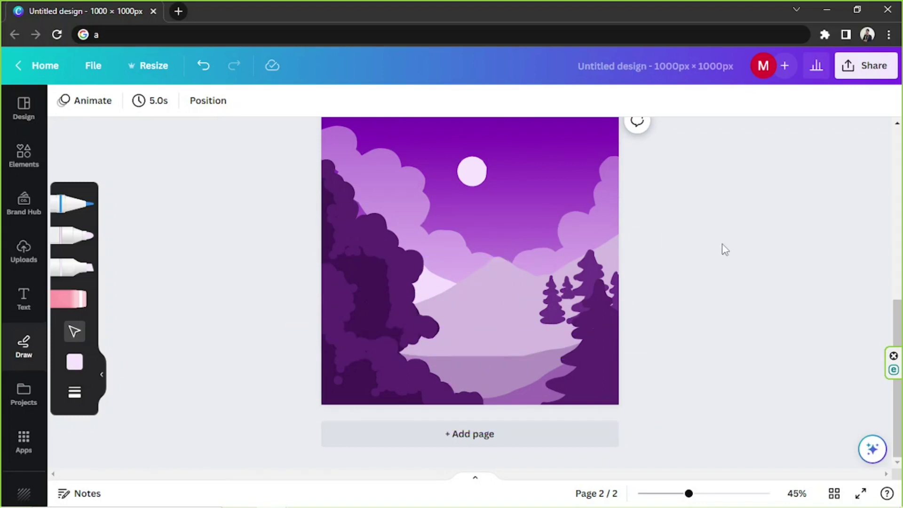
- Choose the pen and set it to the dark purple #300A40 with a weight of 12
click(73, 204)
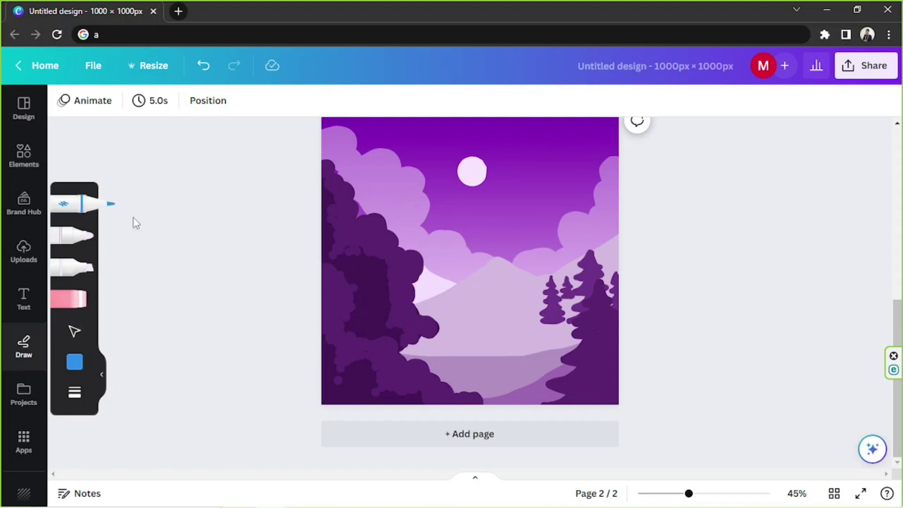
click(74, 361)
click(171, 350)
click(141, 350)
drag(276, 257, 296, 259)
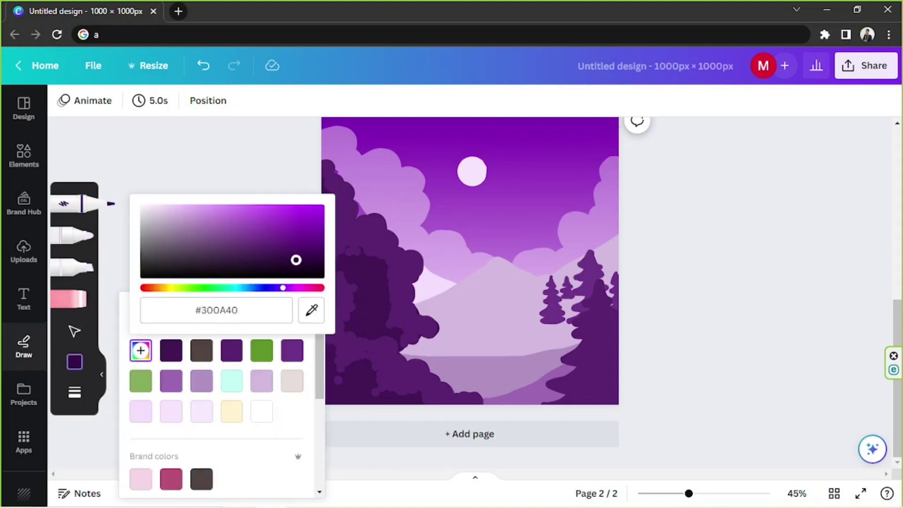
click(235, 175)
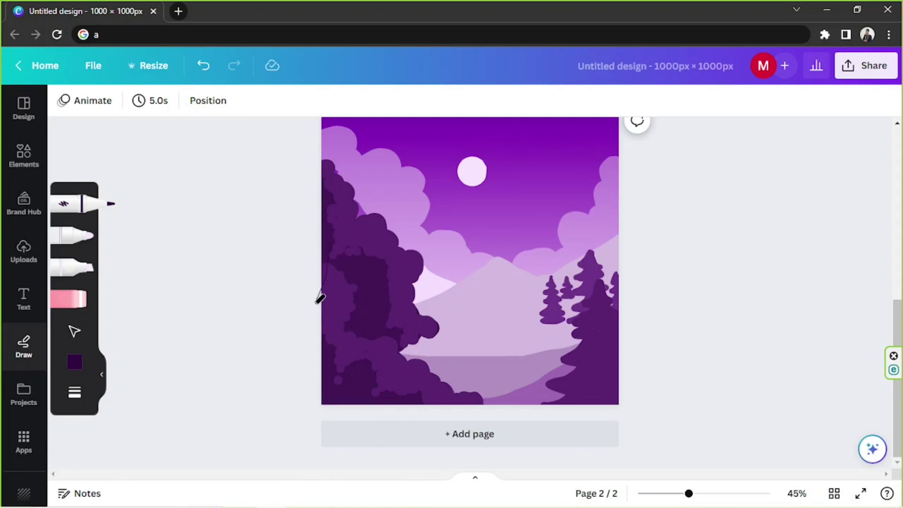
click(74, 391)
click(259, 413)
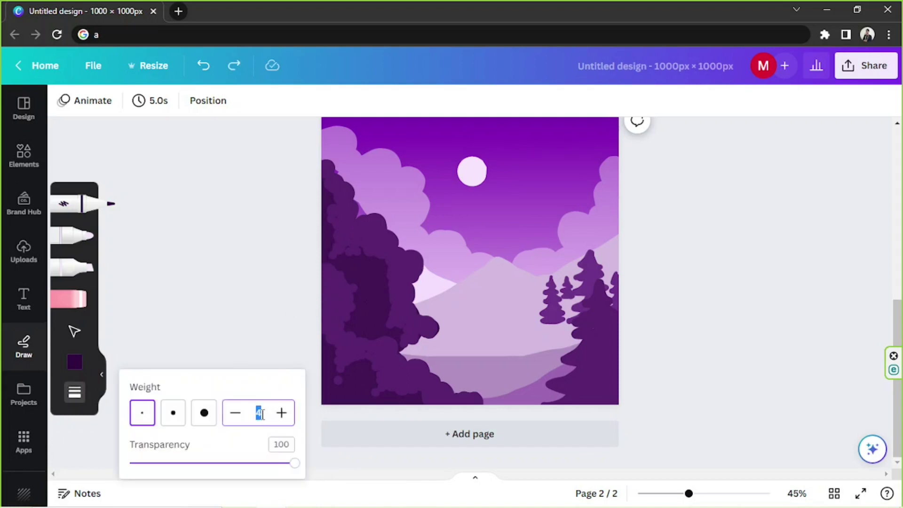
text(12)
- Draw thin dark branches across the left foliage, along its upper, middle and lower leaf clumps
drag(336, 230, 327, 295)
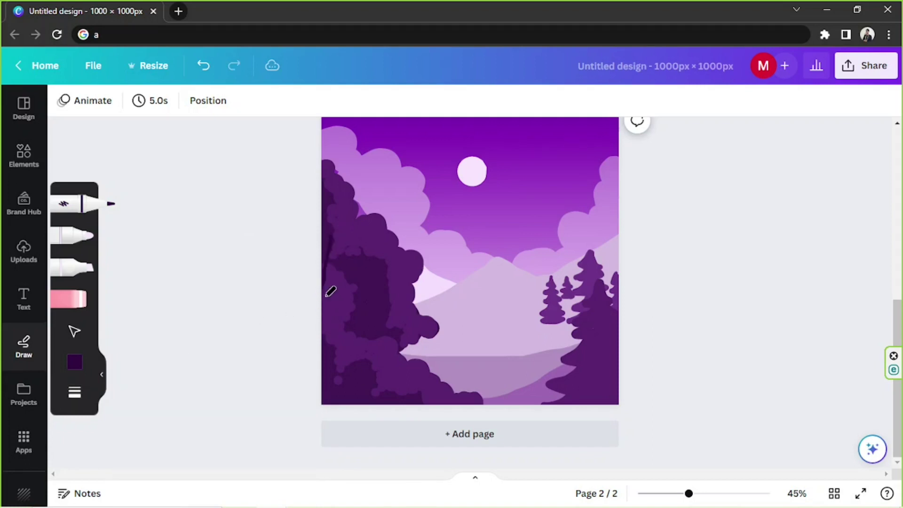
drag(344, 257, 370, 253)
drag(365, 321, 336, 357)
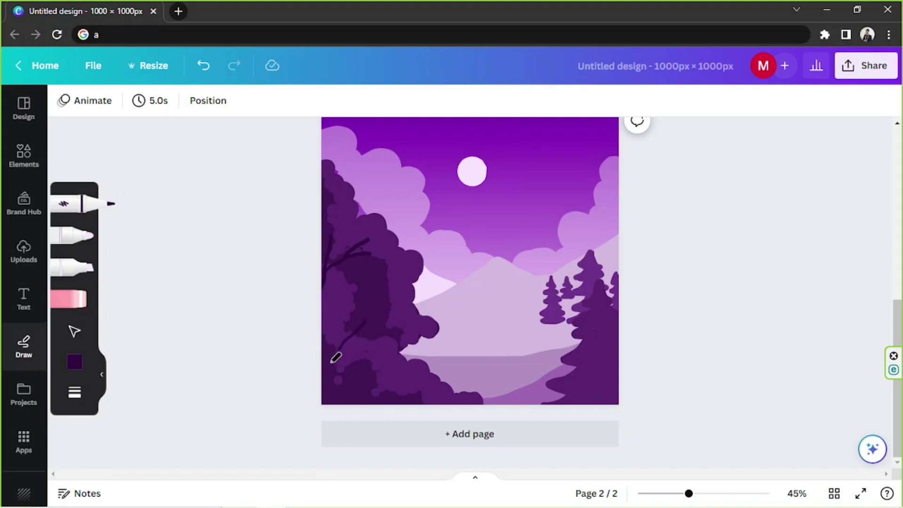
mouse_move(390, 370)
mouse_down()
mouse_move(328, 386)
mouse_move(389, 384)
mouse_move(445, 401)
mouse_up()
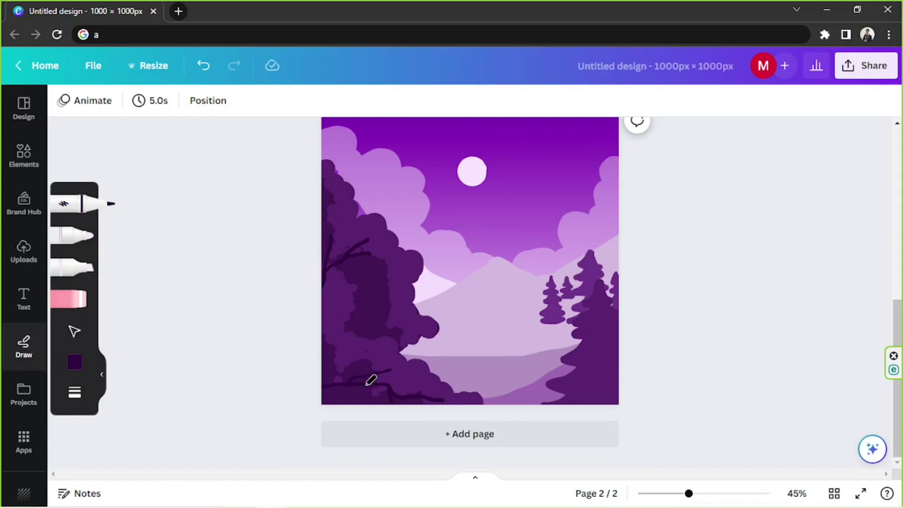
drag(330, 383, 373, 336)
drag(374, 284, 406, 295)
mouse_move(392, 259)
mouse_down()
mouse_move(373, 294)
mouse_move(362, 295)
mouse_move(410, 319)
mouse_move(387, 309)
mouse_move(407, 329)
mouse_up()
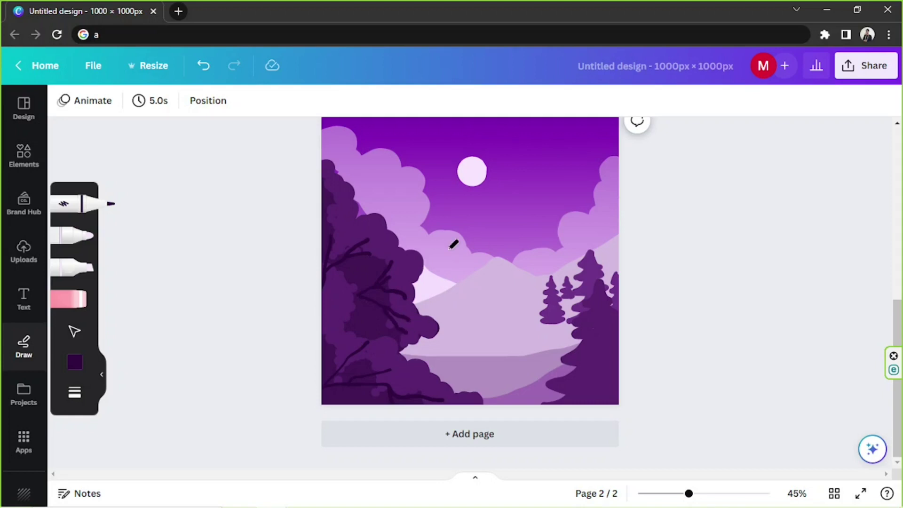
scroll(899, 313, up, 1)
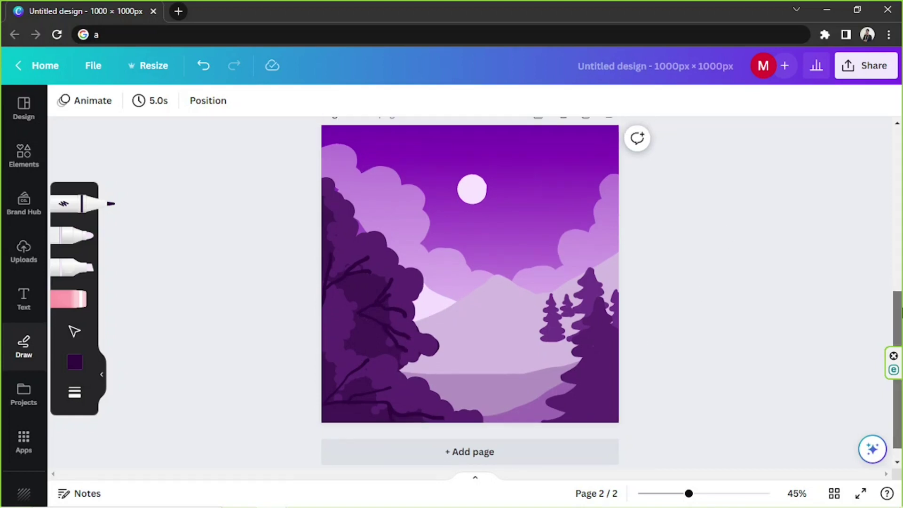